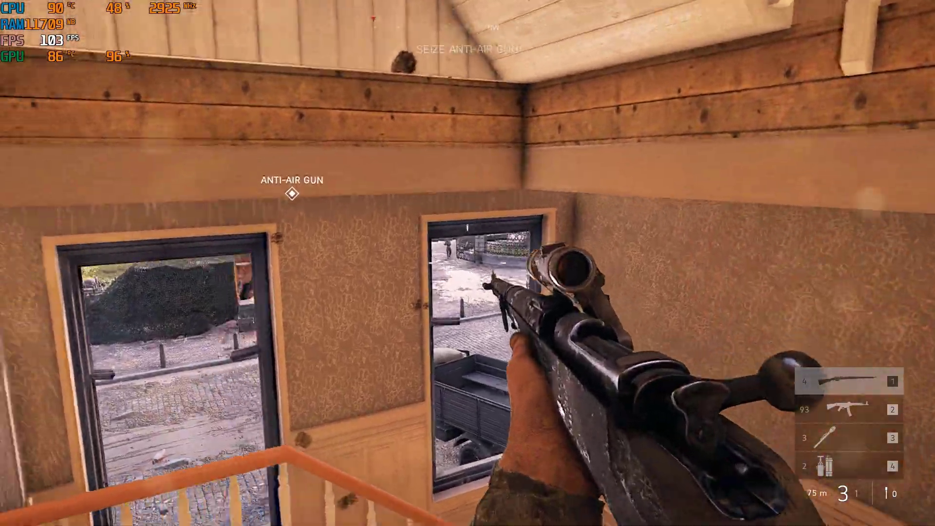
Scope in and fire the sniper rifle at targets until the magazine empties, then reload.
right_click(468, 263)
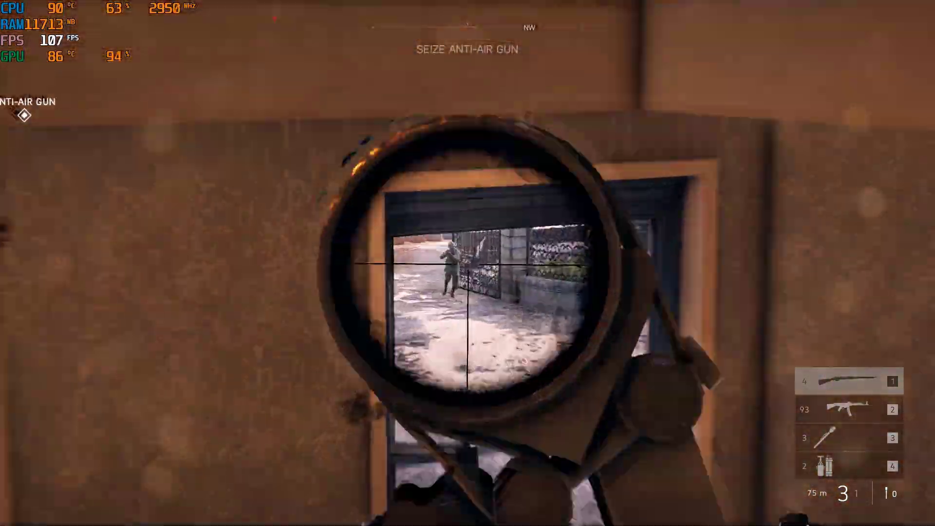
click(468, 263)
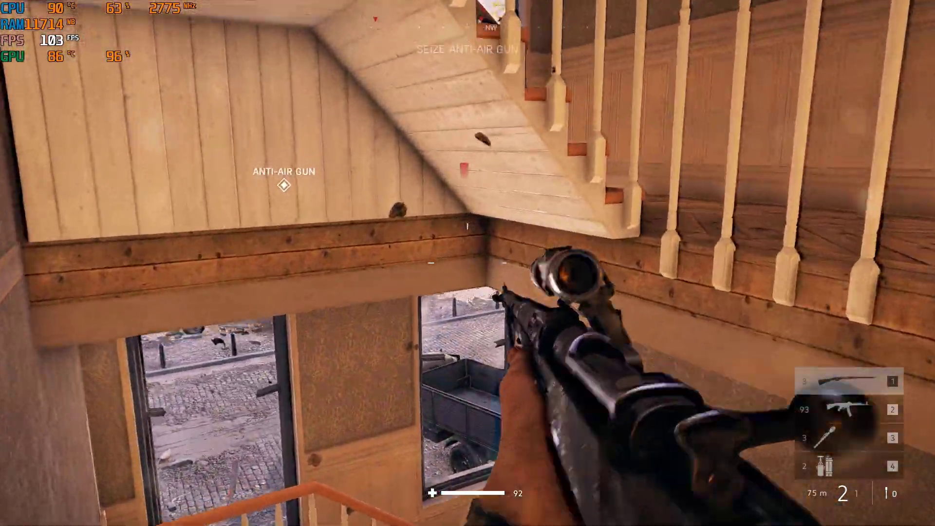
right_click(468, 264)
click(468, 264)
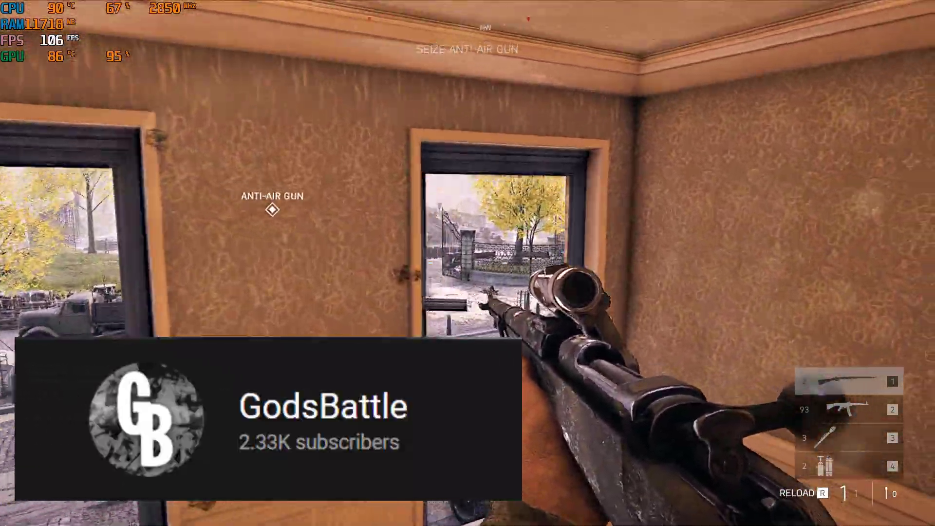
right_click(468, 263)
right_click(467, 263)
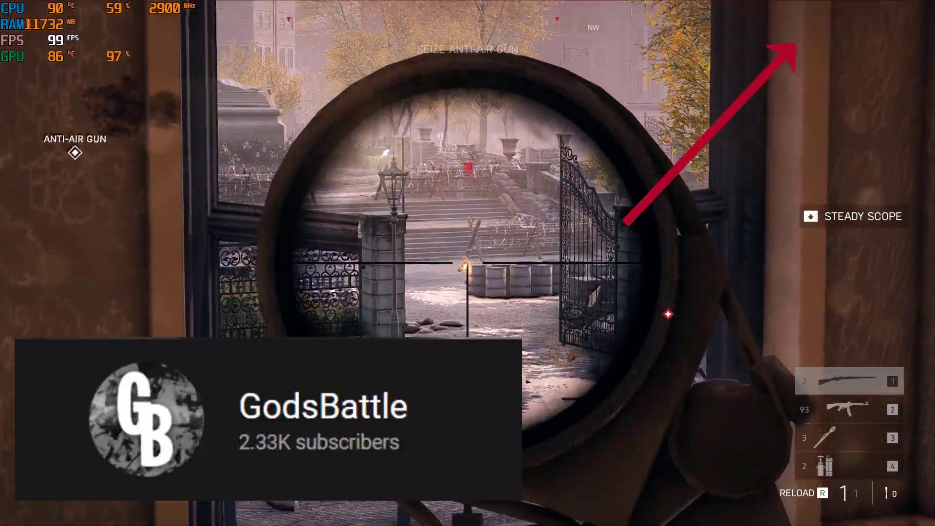
click(468, 264)
key(r)
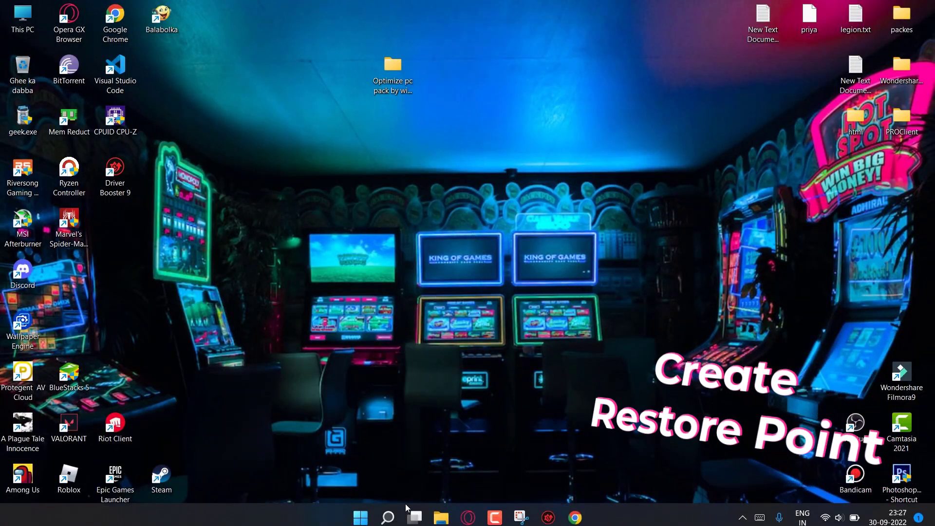
Search for 'create restore' and launch the Create a restore point System Properties page.
click(386, 504)
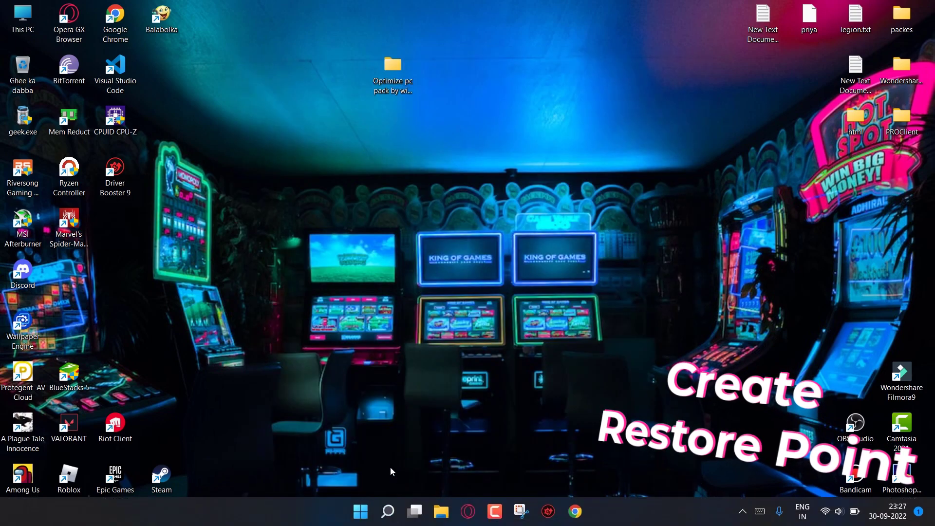
key(super+s)
text(cre)
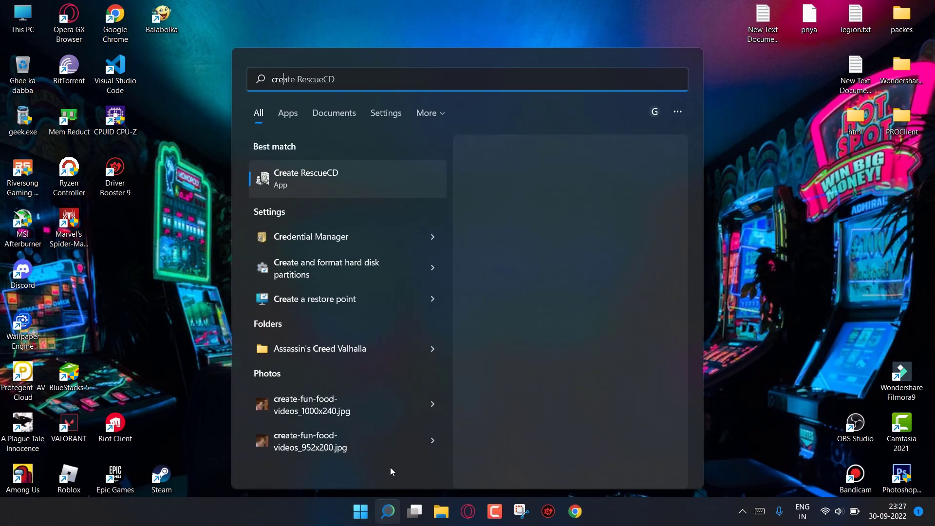
text(atee rest)
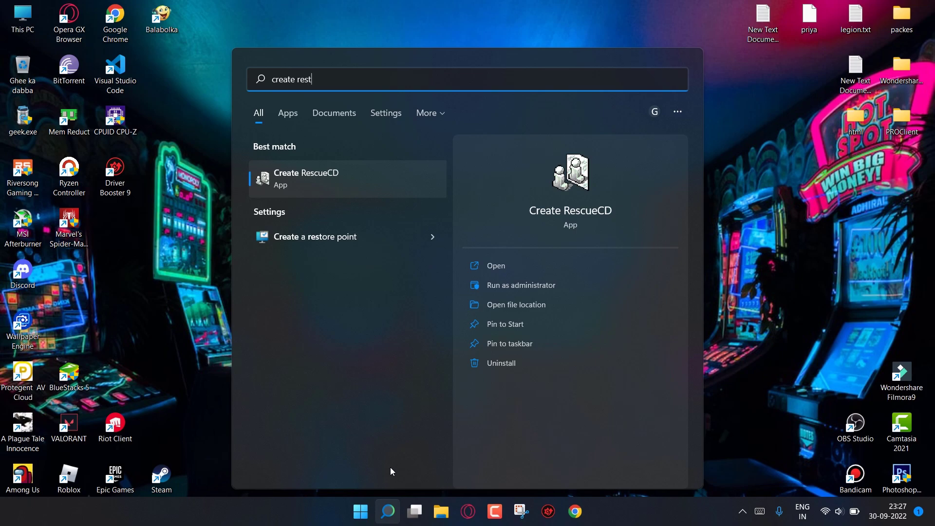
text(ore)
click(353, 183)
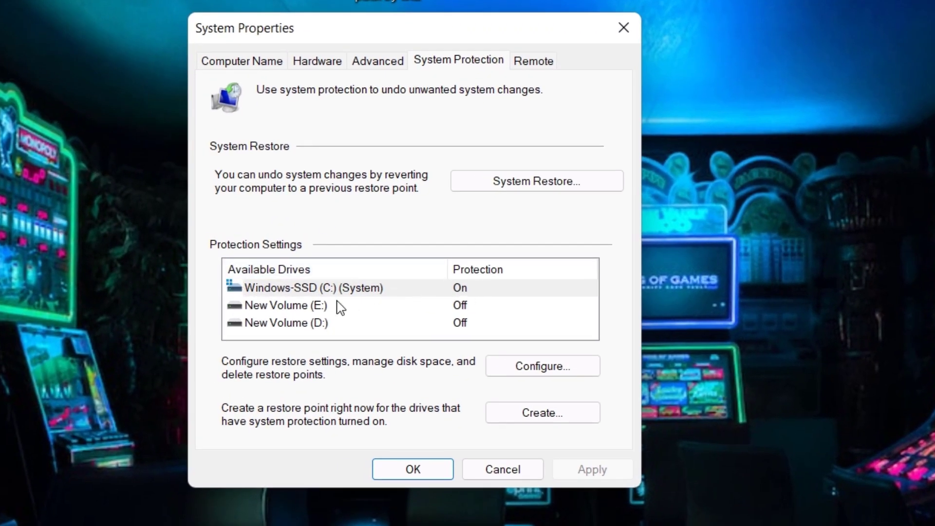
Review protection settings for the Windows-SSD (C:) drive and leave them unchanged.
click(334, 291)
click(494, 371)
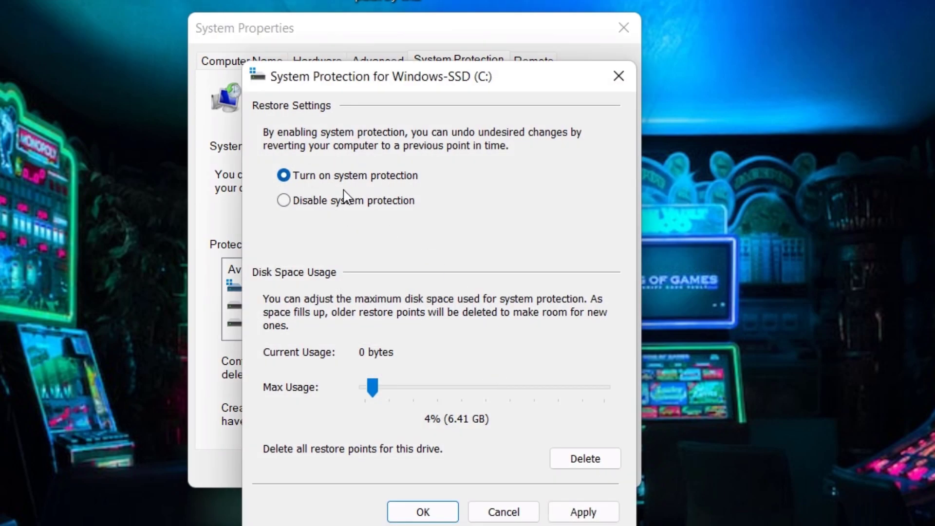
click(583, 513)
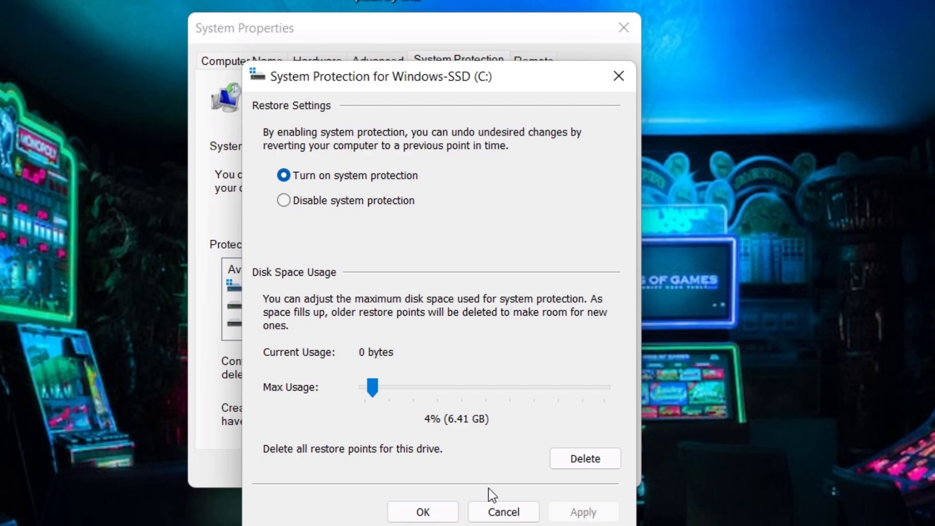
click(423, 512)
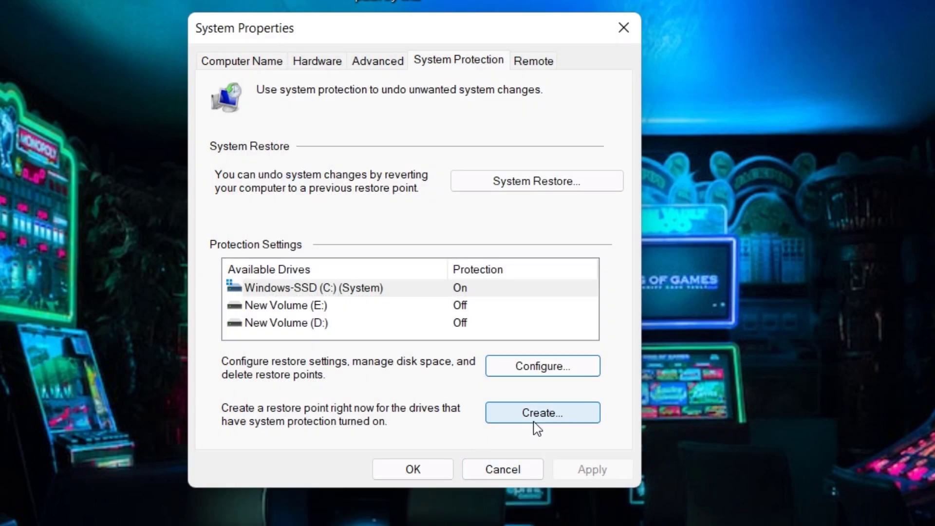
Create a restore point named 'backup' and dismiss the success message.
click(535, 418)
text(backup)
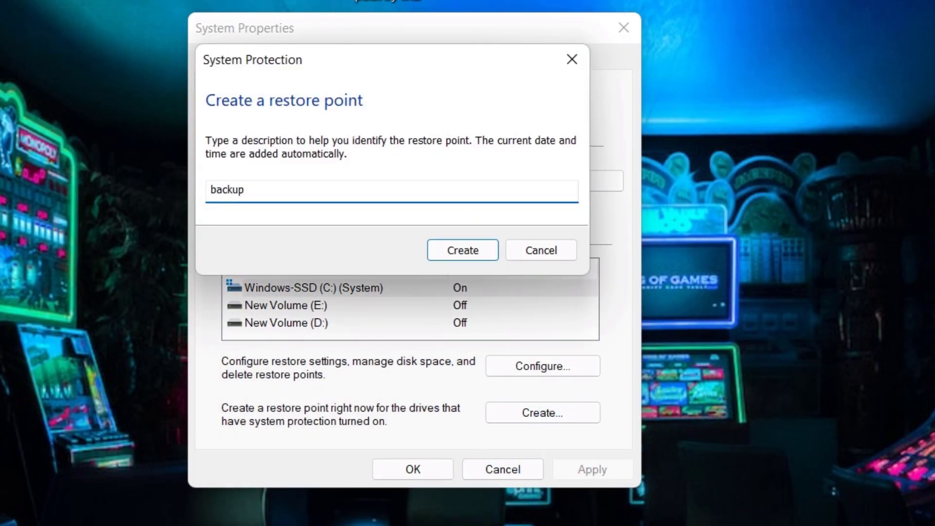
click(436, 254)
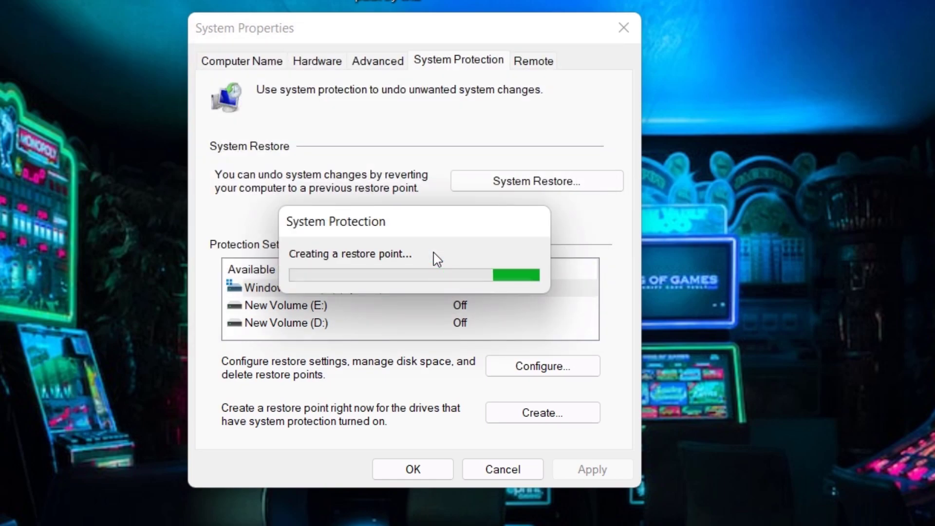
click(519, 272)
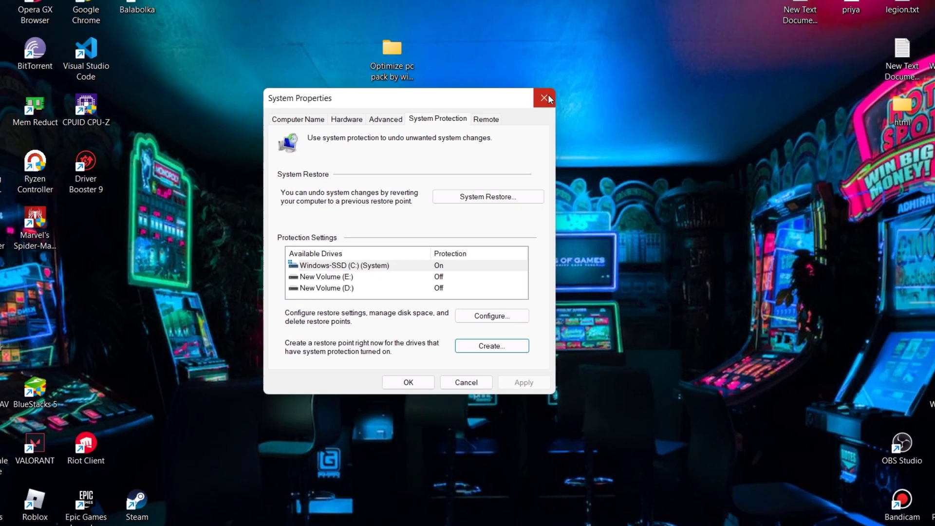
Close System Properties and browse into the pack's Batch file optimization folder.
click(545, 97)
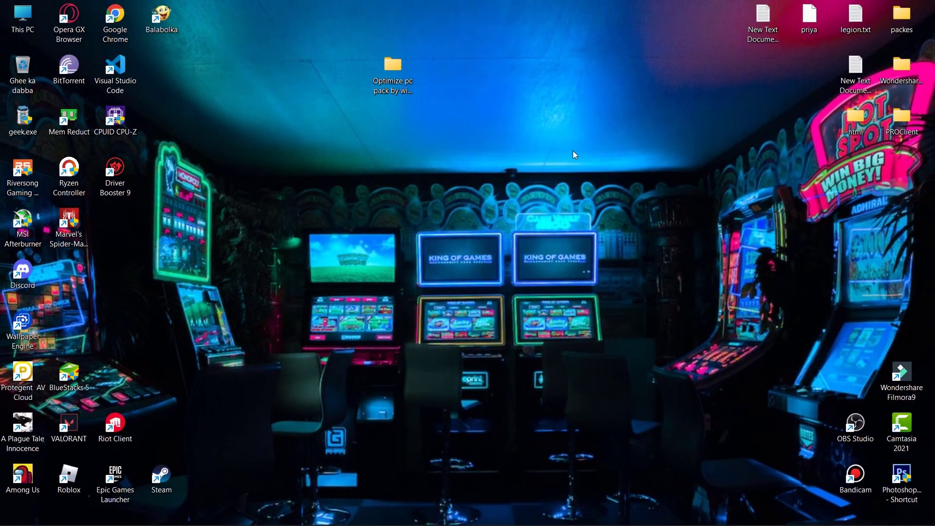
drag(393, 69, 439, 74)
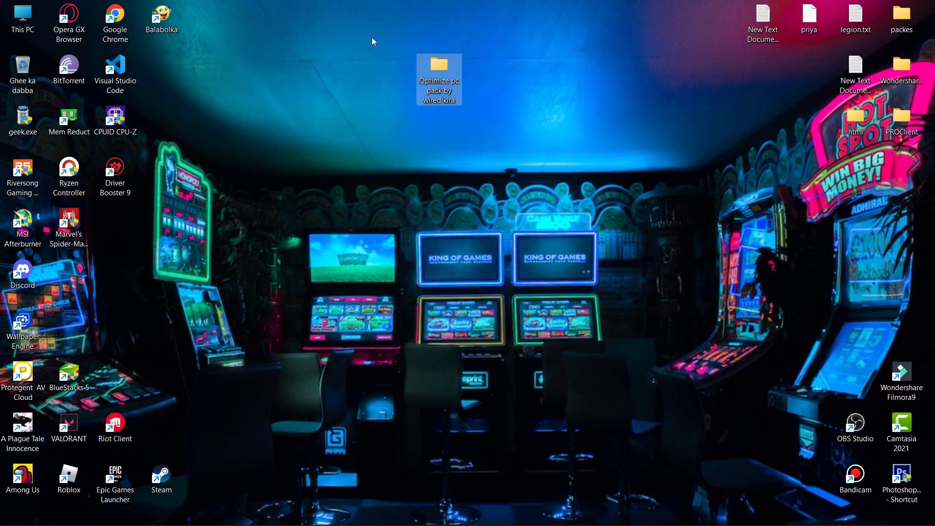
click(496, 112)
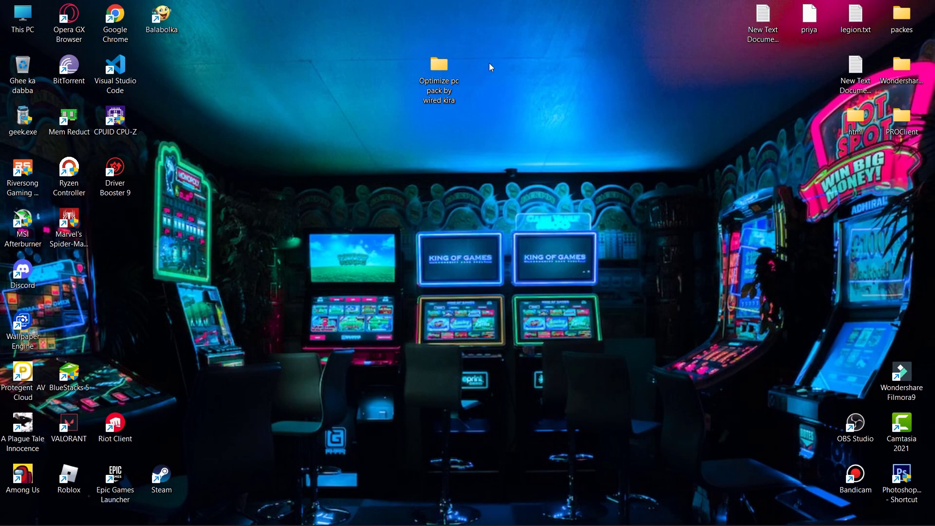
double_click(443, 66)
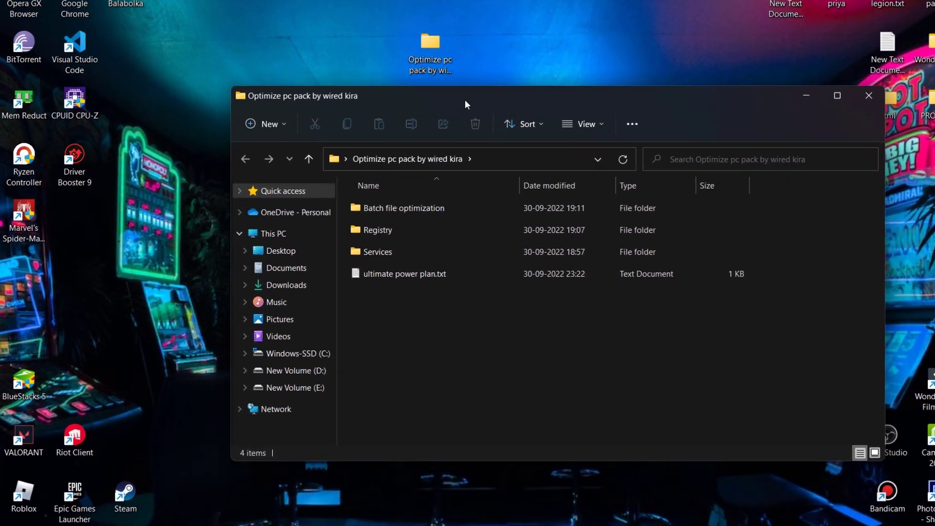
mouse_move(394, 315)
mouse_down()
mouse_move(387, 285)
mouse_move(438, 298)
mouse_up()
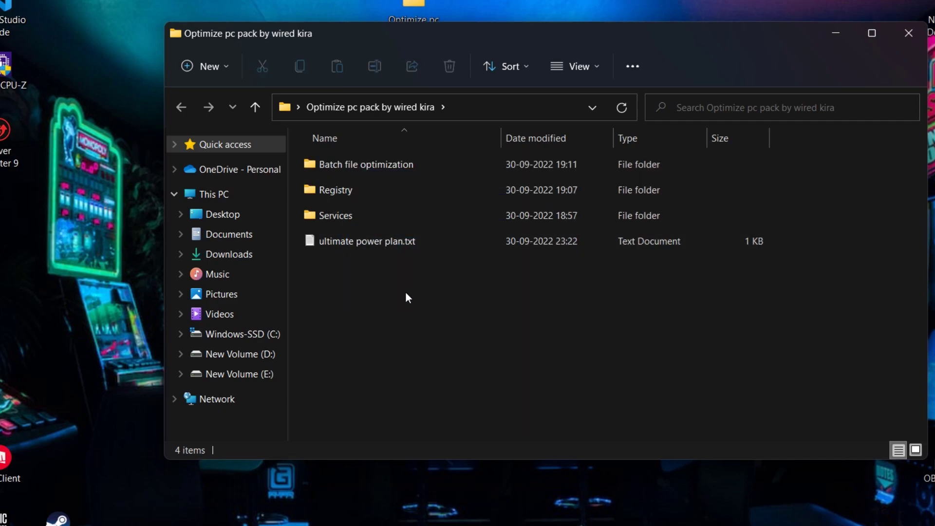
double_click(424, 164)
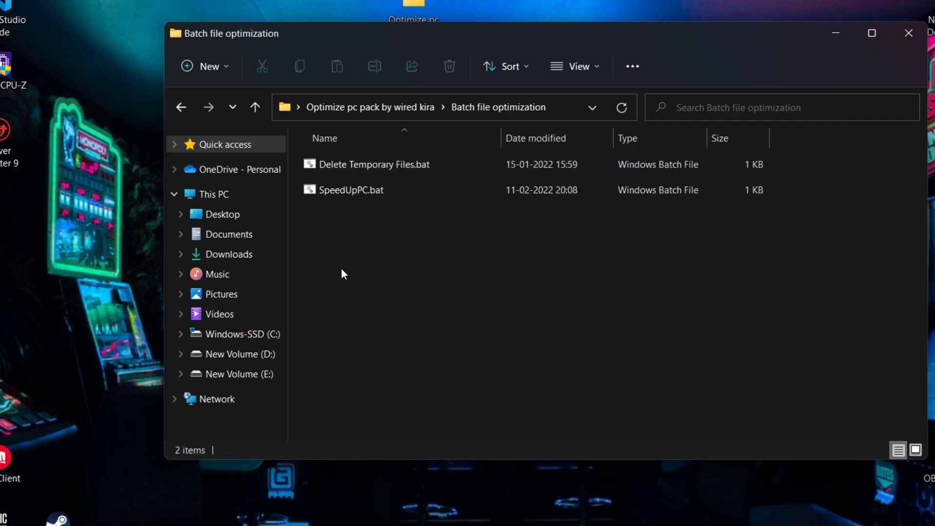
Run Delete Temporary Files.bat as administrator and close its finished window.
right_click(438, 160)
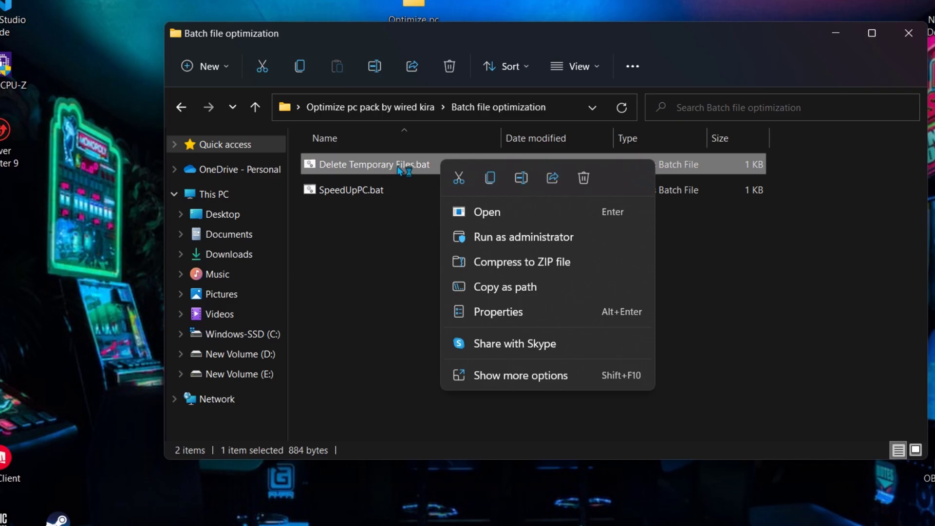
click(484, 238)
click(394, 361)
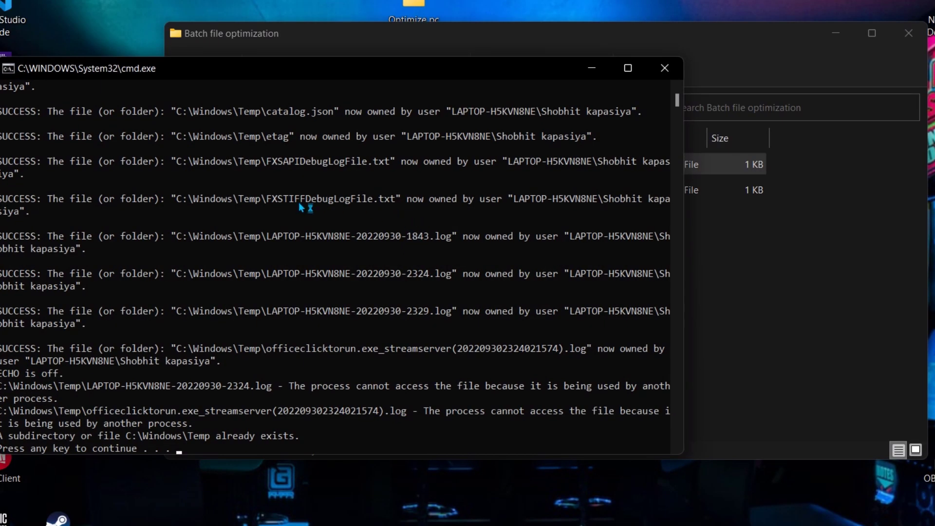
key(Return)
Run SpeedUpPC.bat as administrator.
right_click(428, 195)
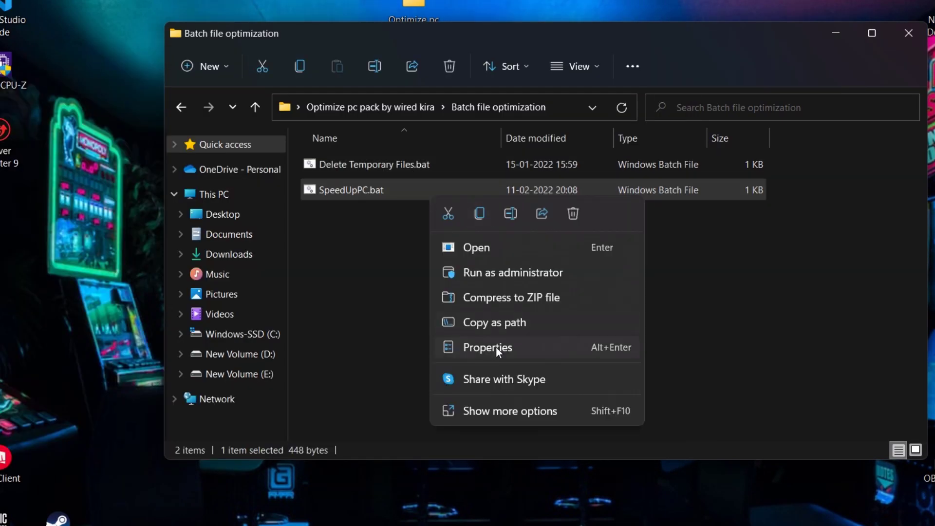
click(475, 272)
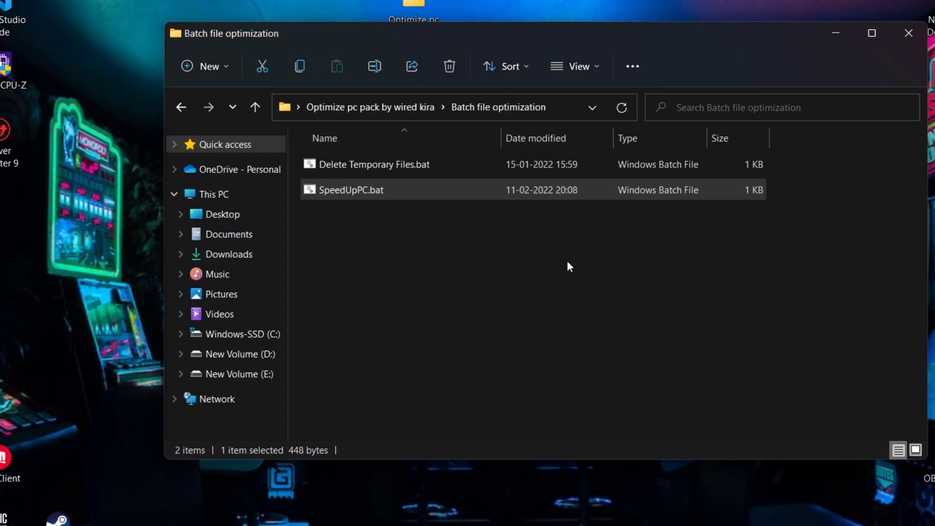
Navigate up from the batch files into the pack's Registry folder of .reg tweaks.
click(568, 267)
click(255, 107)
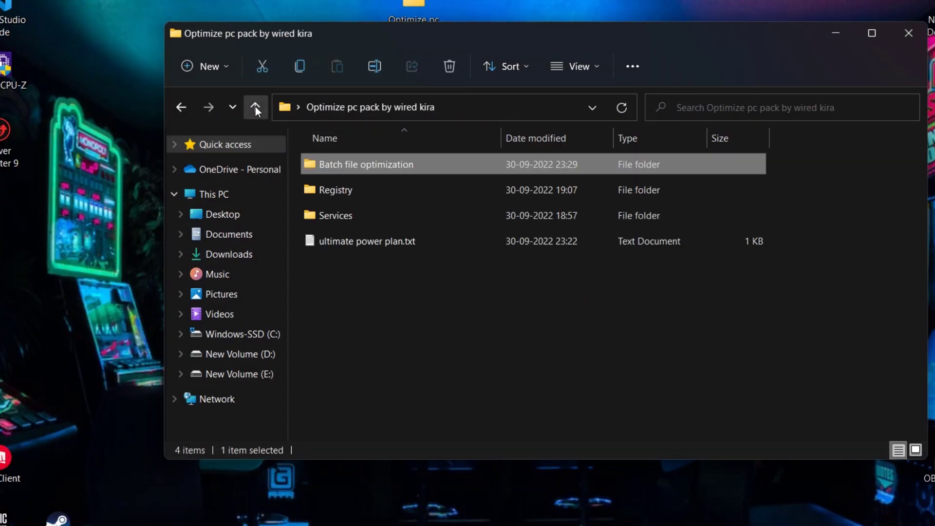
double_click(350, 192)
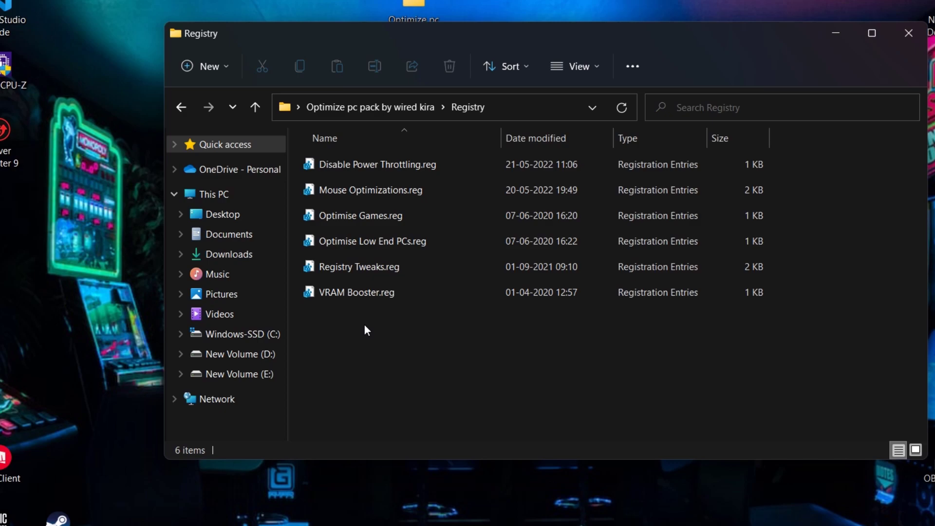
mouse_move(418, 395)
mouse_down()
mouse_move(392, 192)
mouse_move(411, 324)
mouse_up()
Launch Registry Editor and export a full registry backup as backup.reg to the Desktop.
key(super)
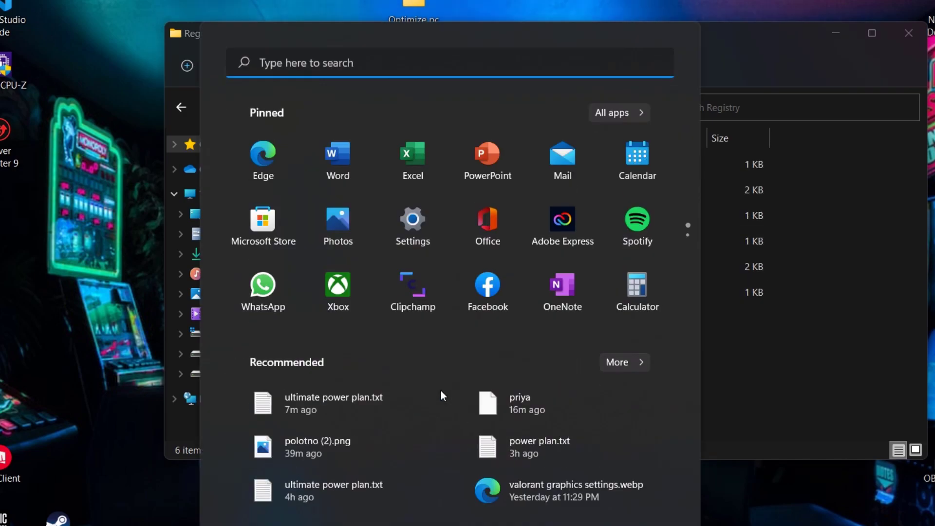
text(reg)
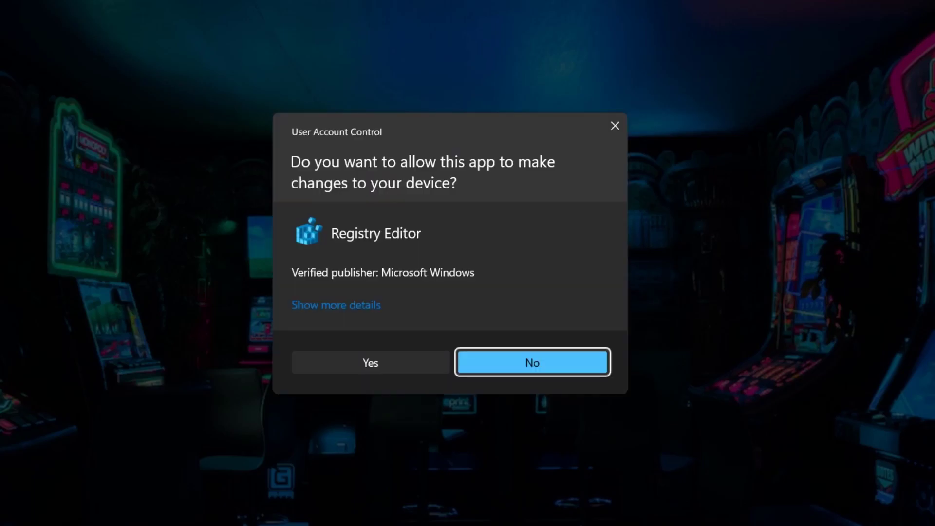
click(370, 362)
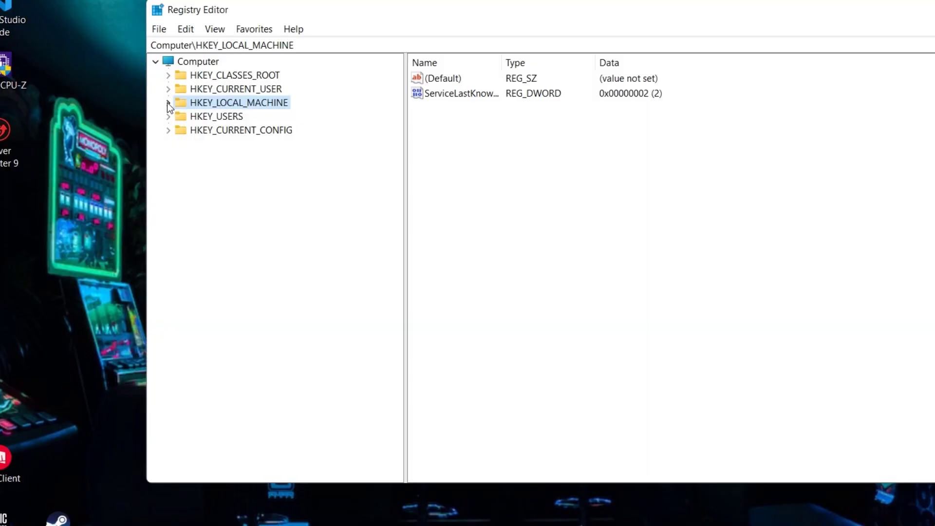
click(158, 31)
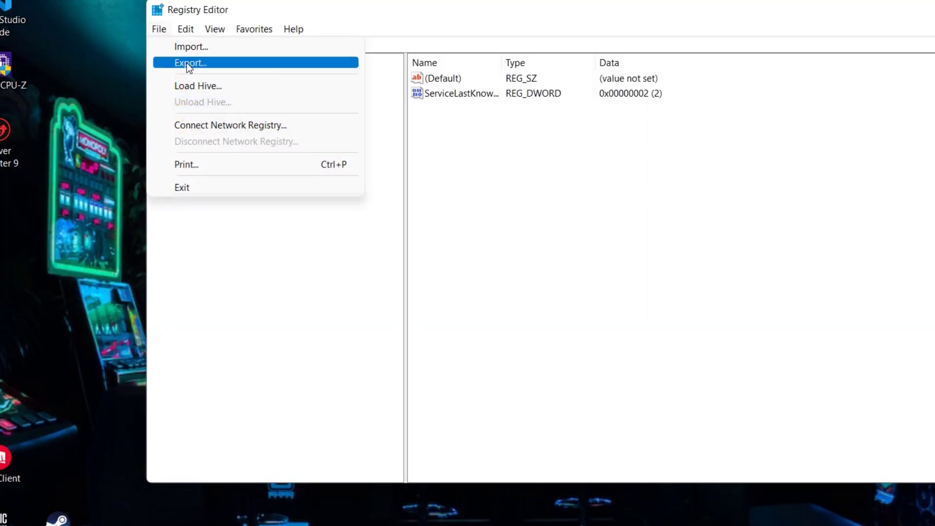
click(186, 63)
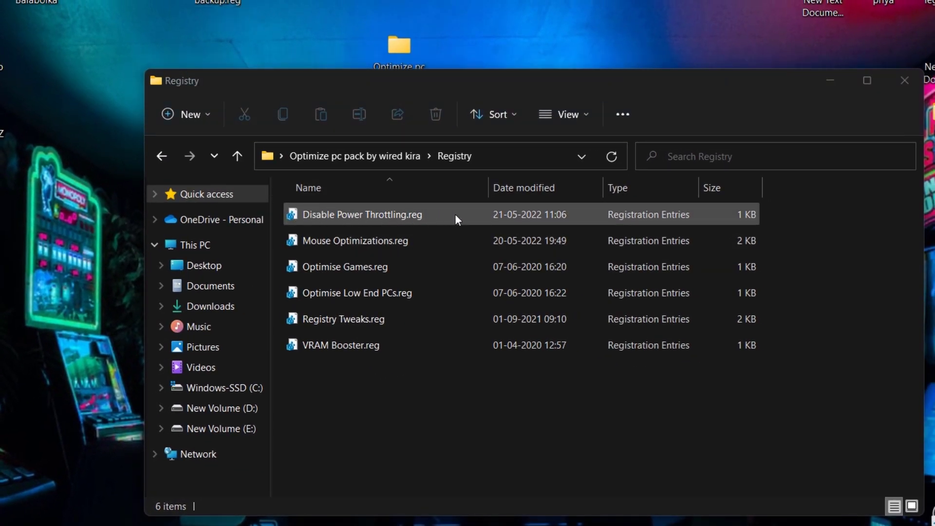
Merge Disable Power Throttling, Mouse Optimizations and Optimise Games into the registry, approving each prompt.
double_click(439, 215)
click(407, 419)
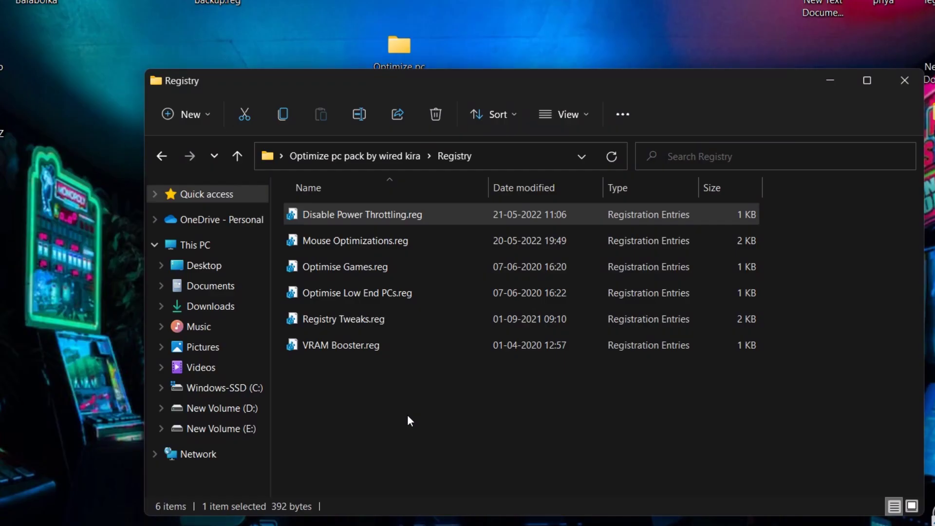
click(554, 341)
click(617, 316)
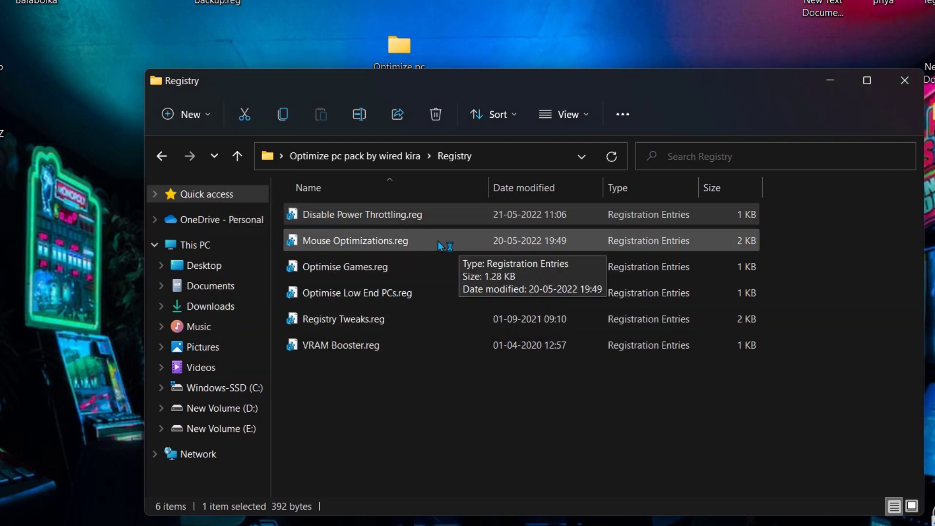
double_click(453, 241)
click(387, 427)
click(551, 338)
click(612, 314)
double_click(393, 265)
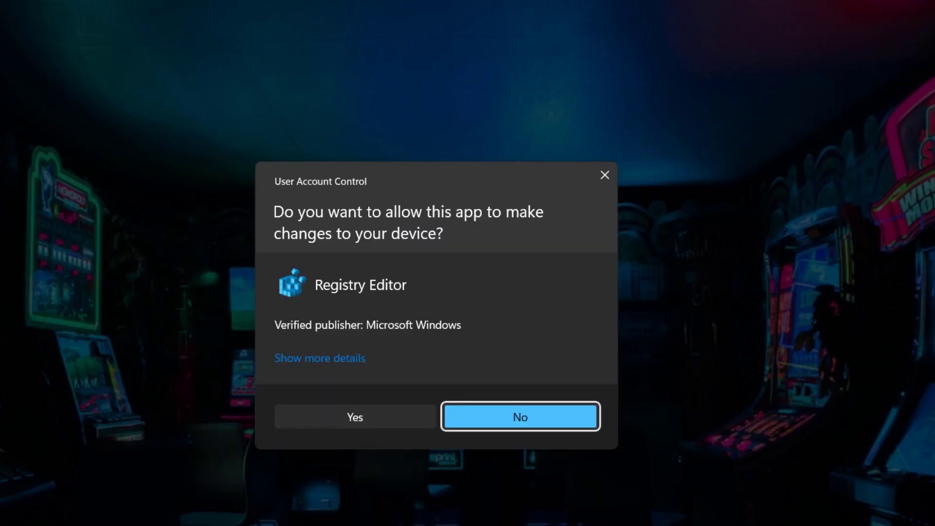
click(388, 417)
click(556, 341)
click(616, 318)
Merge Optimise Low End PCs, Registry Tweaks and VRAM Booster into the registry, approving each prompt.
double_click(424, 293)
click(387, 417)
click(556, 341)
click(617, 315)
double_click(411, 317)
click(475, 428)
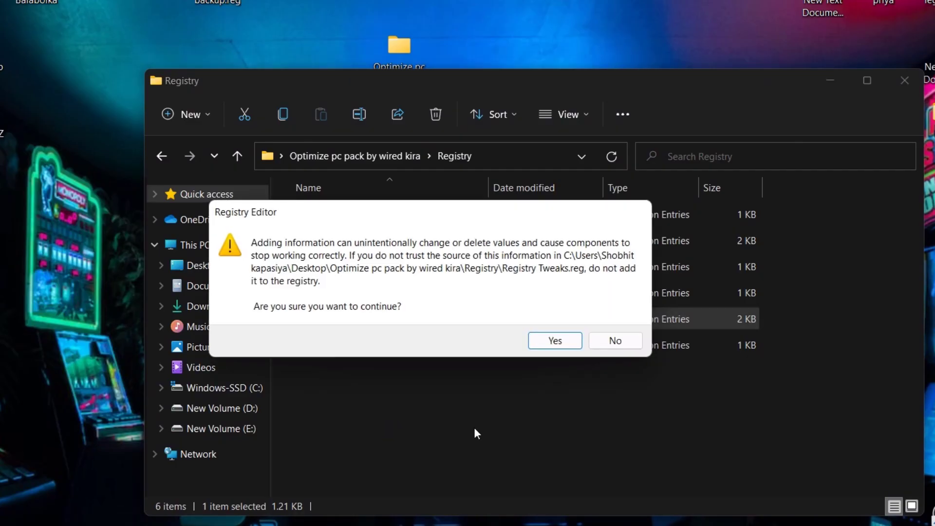
click(555, 342)
click(612, 324)
double_click(438, 345)
click(388, 420)
click(555, 341)
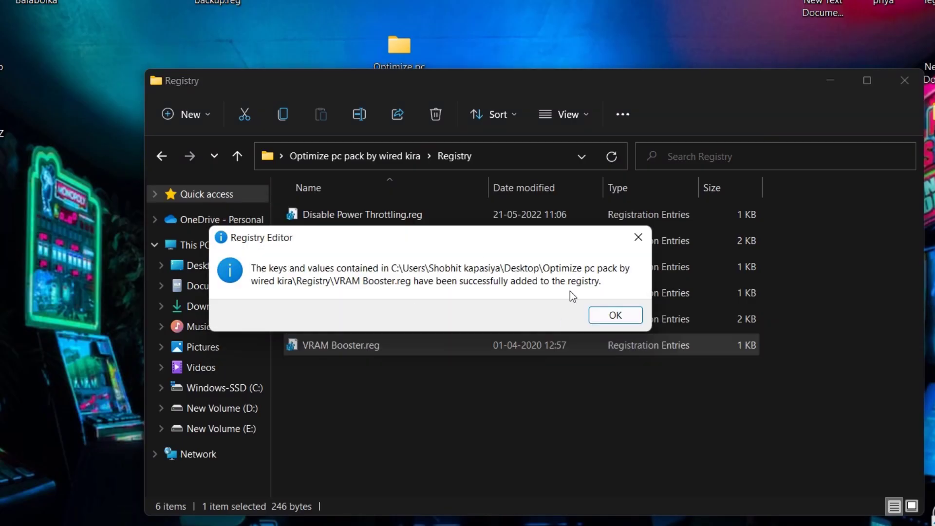
click(616, 315)
click(475, 426)
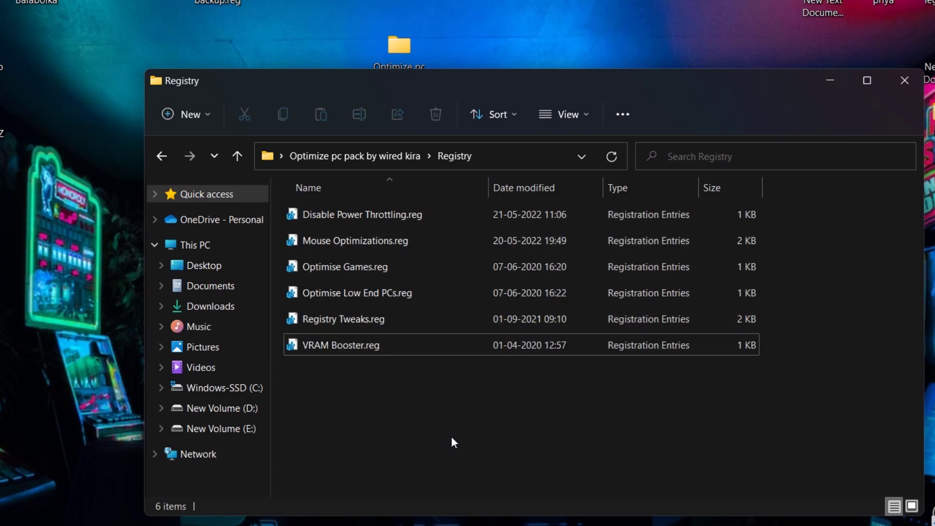
From the Services folder, merge Disable Download Maps Manager into the registry.
click(238, 156)
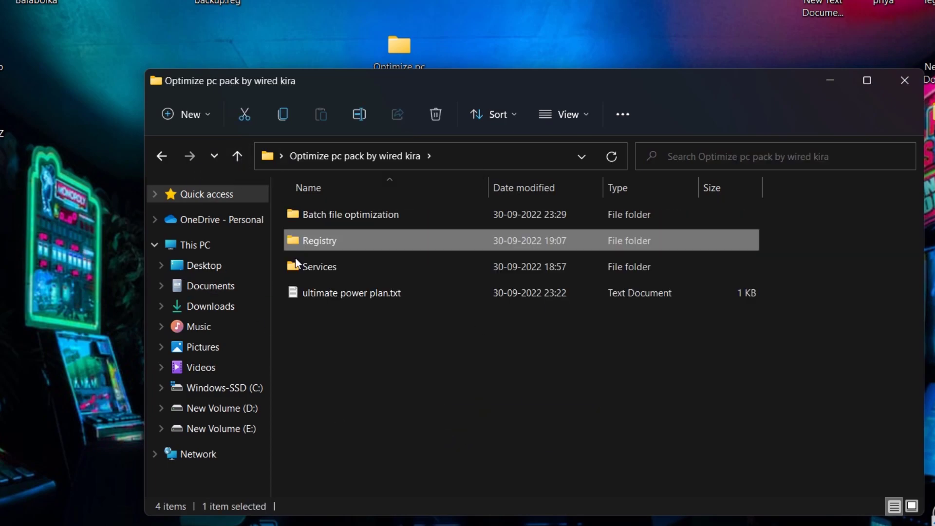
double_click(364, 265)
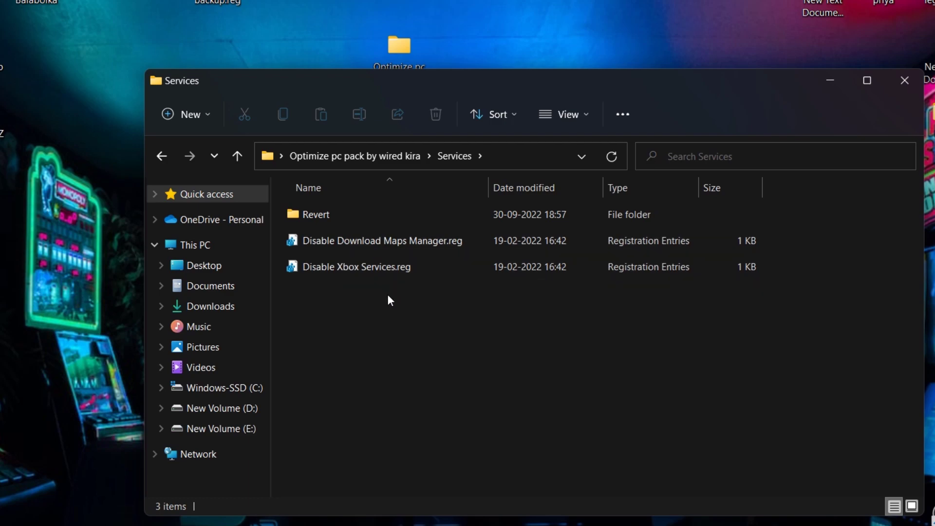
double_click(313, 243)
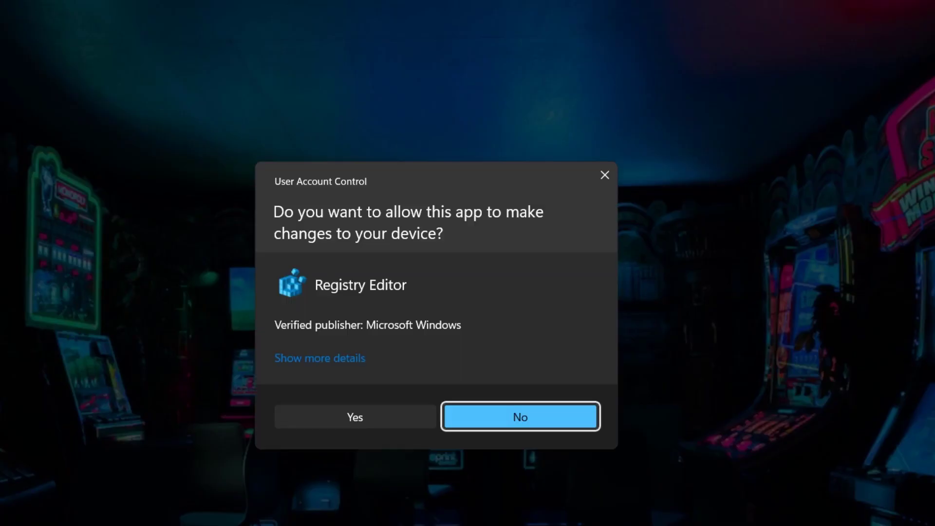
click(355, 417)
click(540, 342)
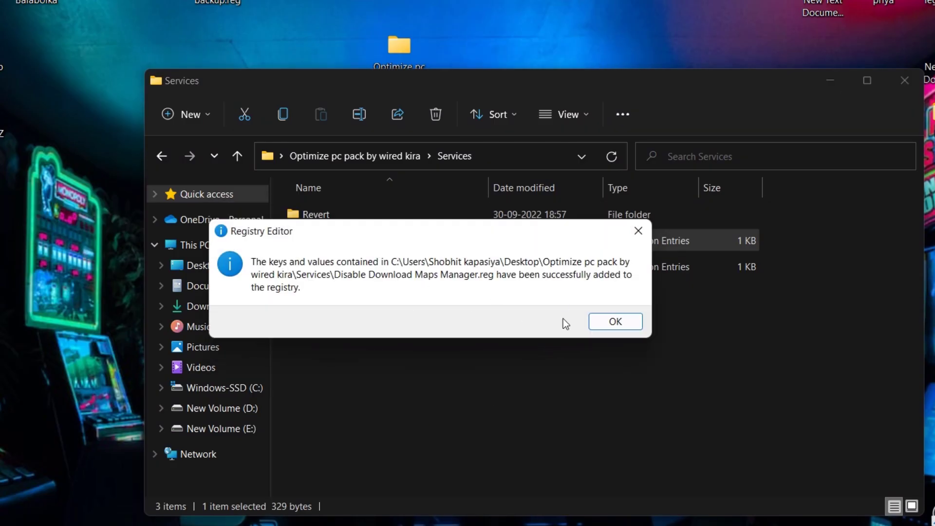
click(611, 320)
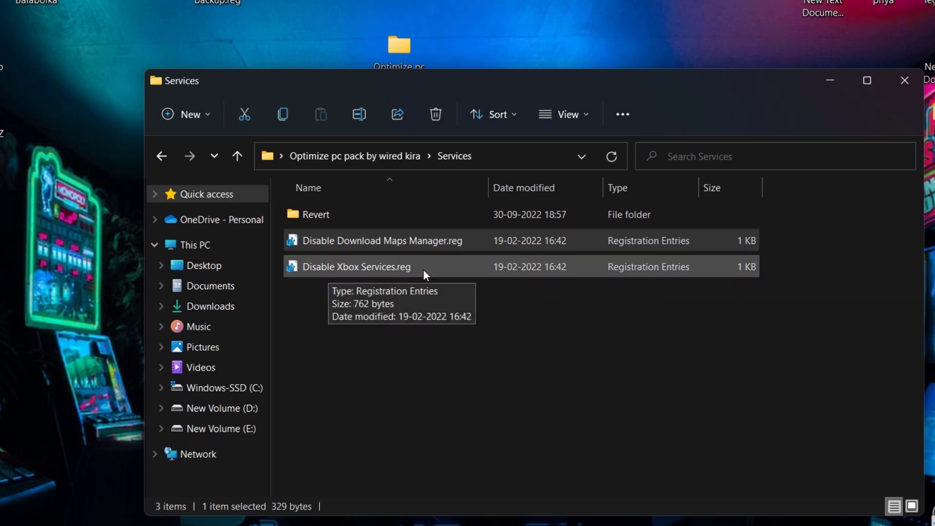
Merge Disable Xbox Services into the registry.
double_click(454, 270)
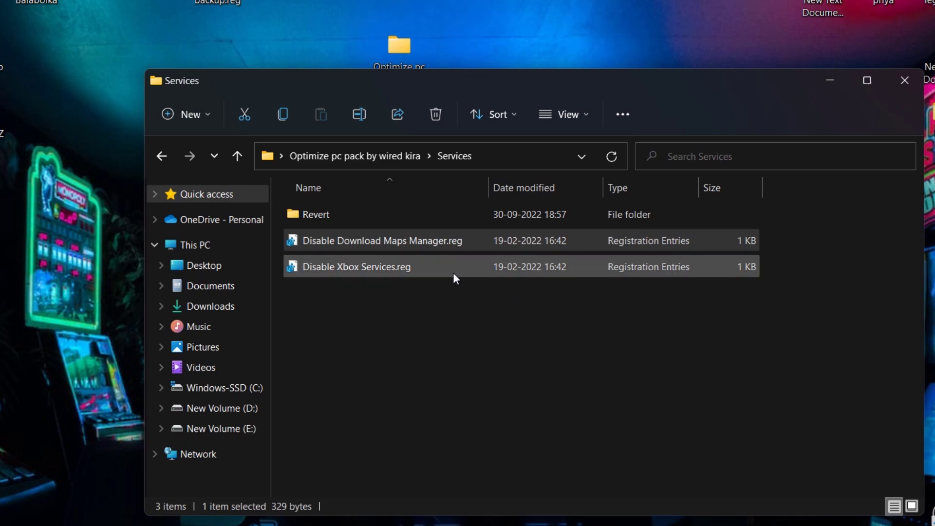
click(355, 417)
click(563, 340)
click(611, 319)
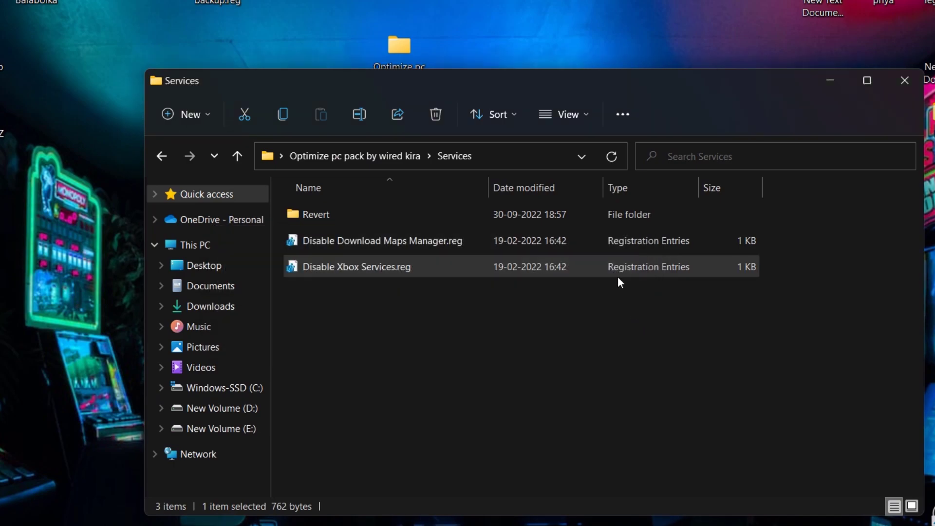
click(428, 378)
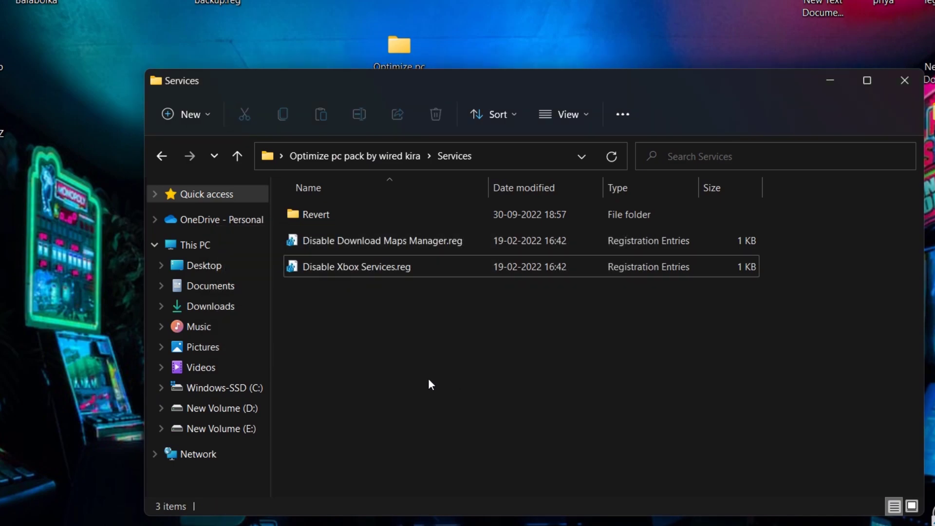
Peek at the Revert folder's Enable Xbox Services file and return to the pack folder.
double_click(357, 216)
click(319, 240)
drag(336, 269, 366, 276)
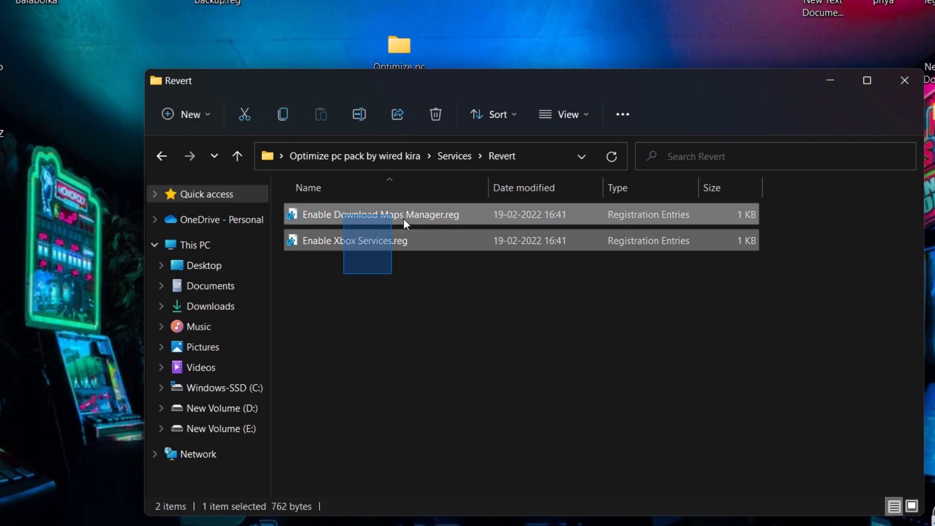
click(237, 156)
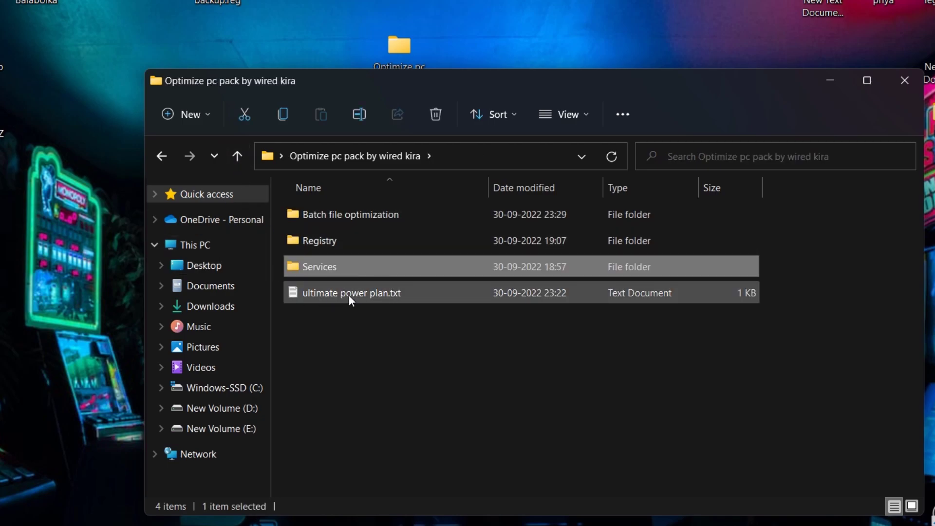
Copy the whole powercfg duplicatescheme line from ultimate power plan.txt, then close Notepad and the folder.
click(420, 293)
double_click(420, 293)
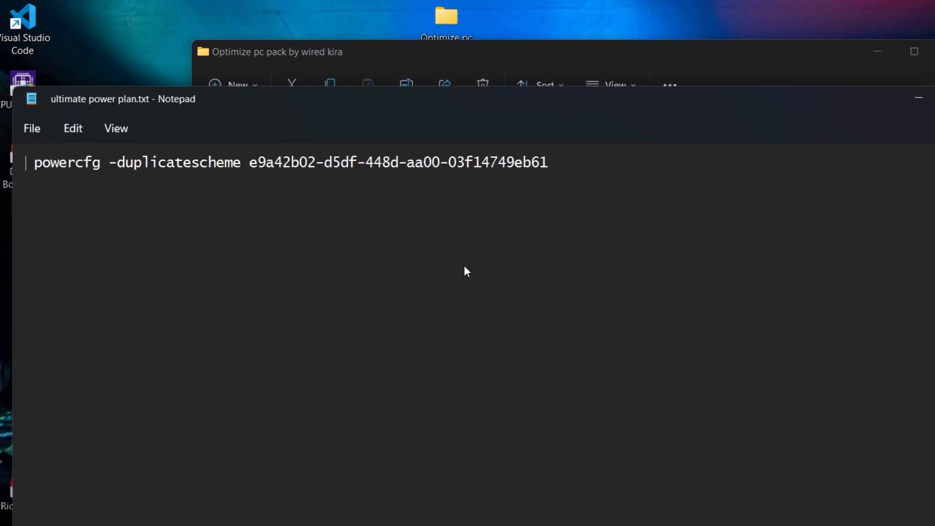
key(ctrl+a)
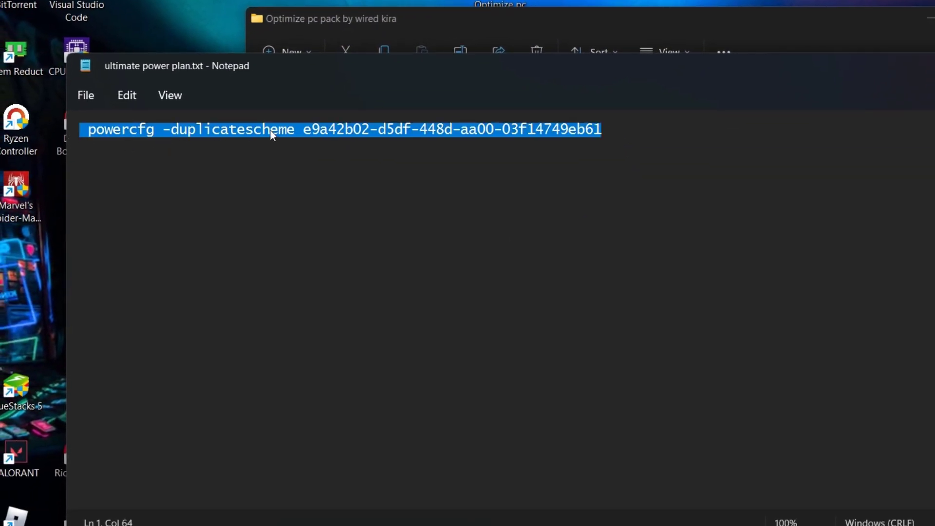
right_click(270, 130)
click(304, 213)
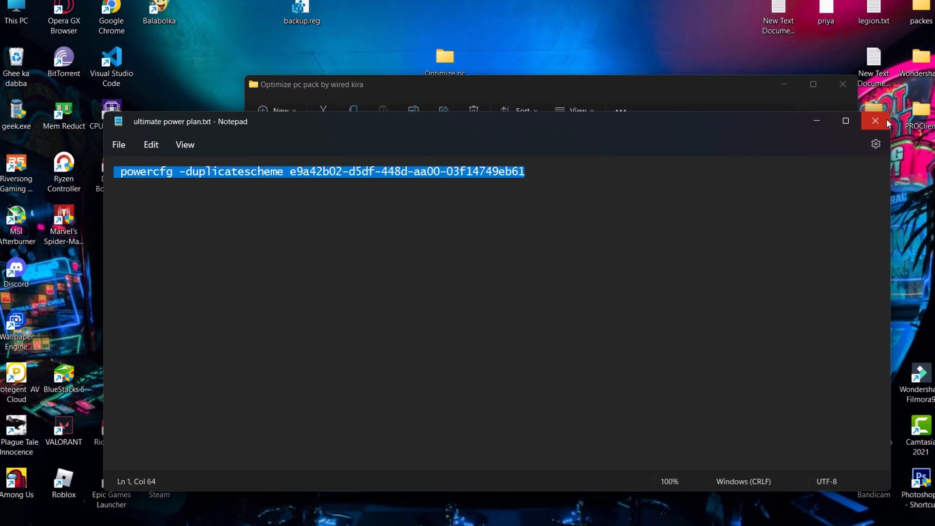
click(876, 121)
click(843, 84)
Launch Command Prompt as administrator from a 'cmd' search.
key(super)
text(cmd)
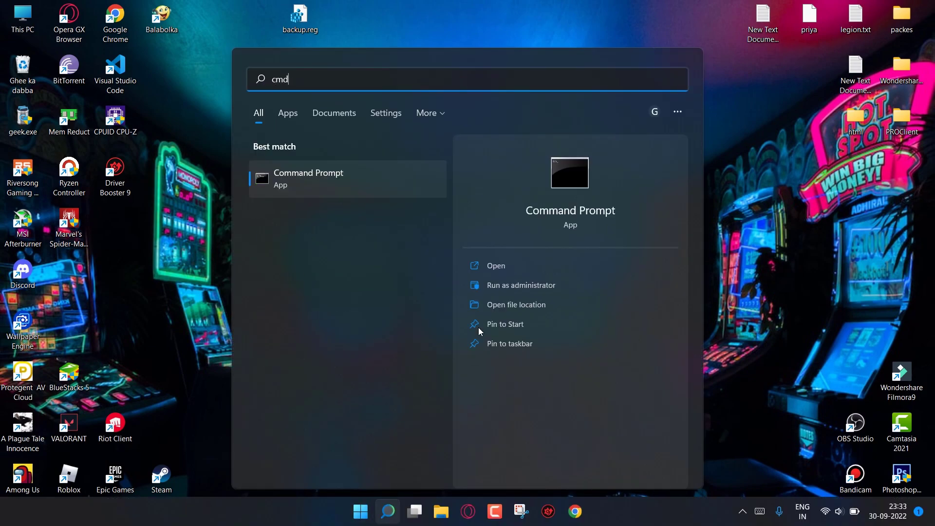
right_click(341, 185)
click(380, 202)
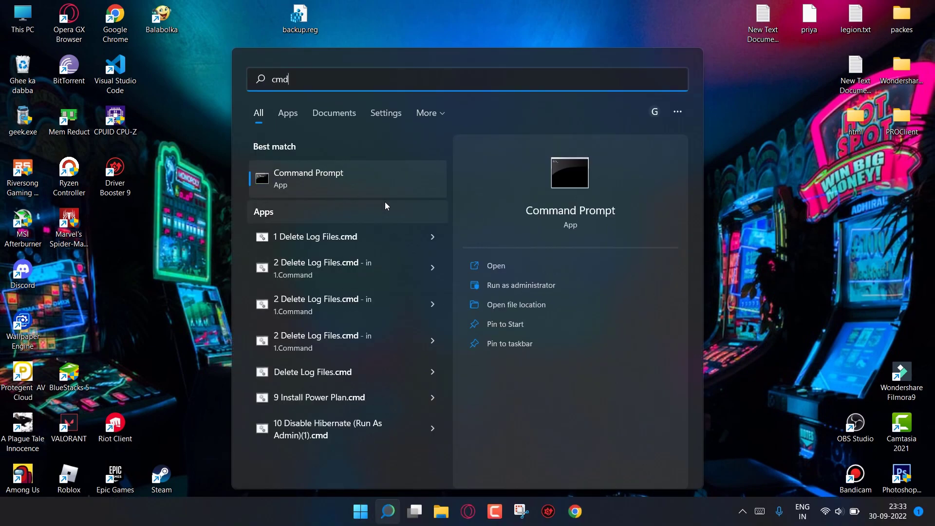
click(424, 349)
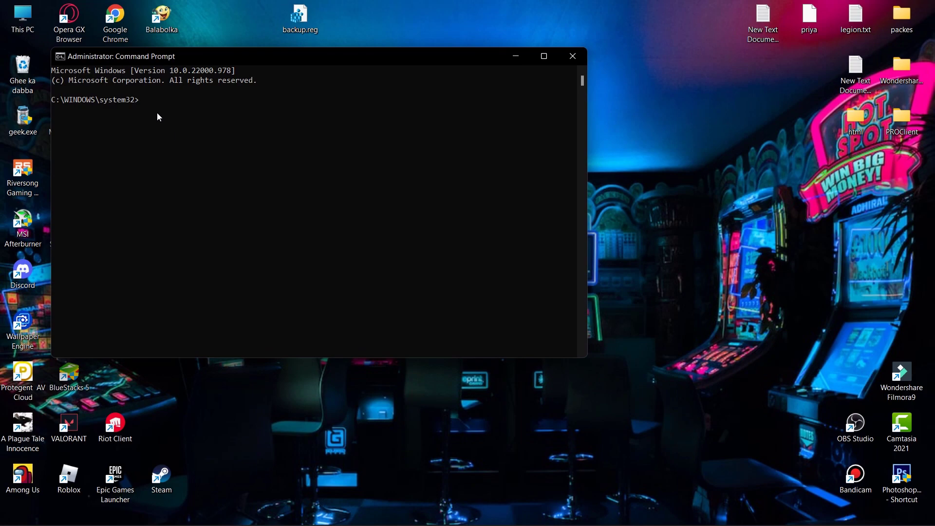
text(powercfg -duplicatescheme e9a42b02-d5df-448d-aa00-03f14749eb61)
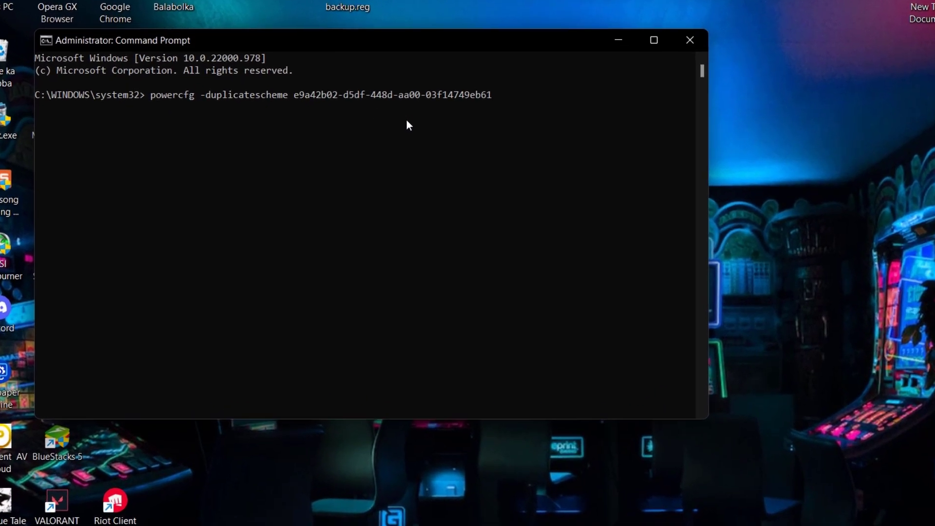
Run the pasted powercfg -duplicatescheme command to create the Ultimate Performance scheme, then close the console.
key(Return)
mouse_move(407, 110)
mouse_down()
mouse_move(581, 125)
mouse_move(431, 112)
mouse_move(547, 139)
mouse_up()
click(544, 132)
click(848, 22)
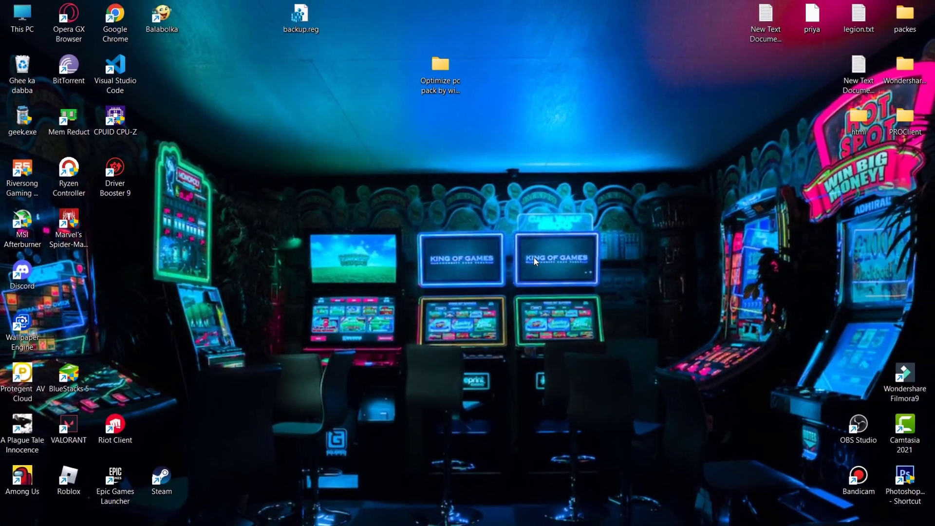
key(super)
text(edit power plan)
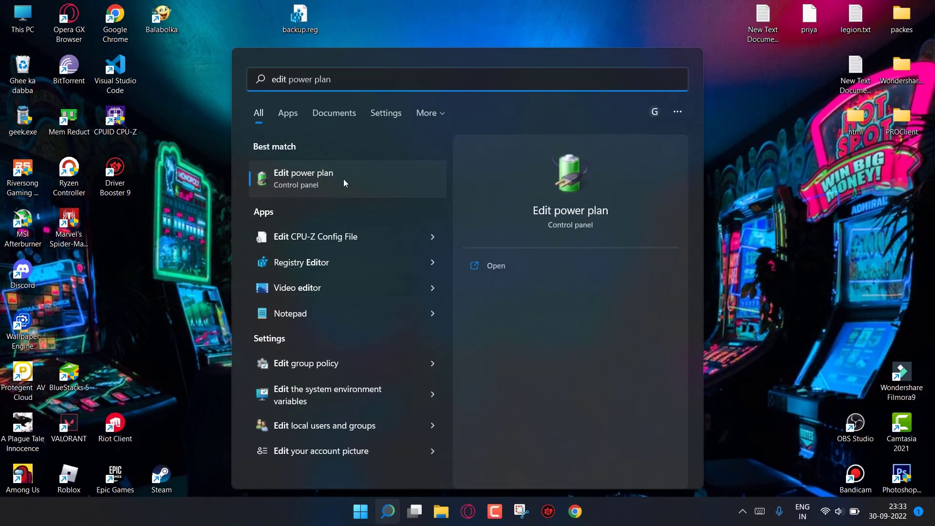
click(344, 183)
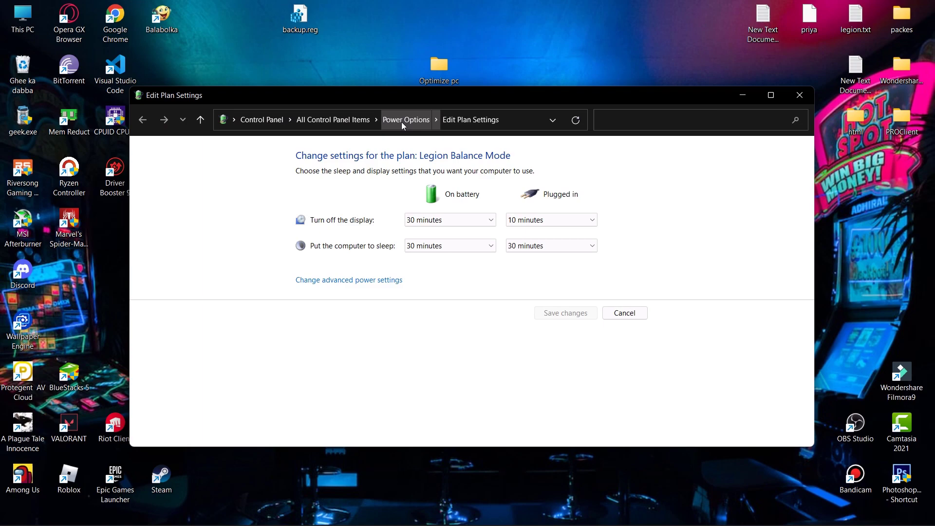
click(402, 120)
scroll(441, 244, down, 2)
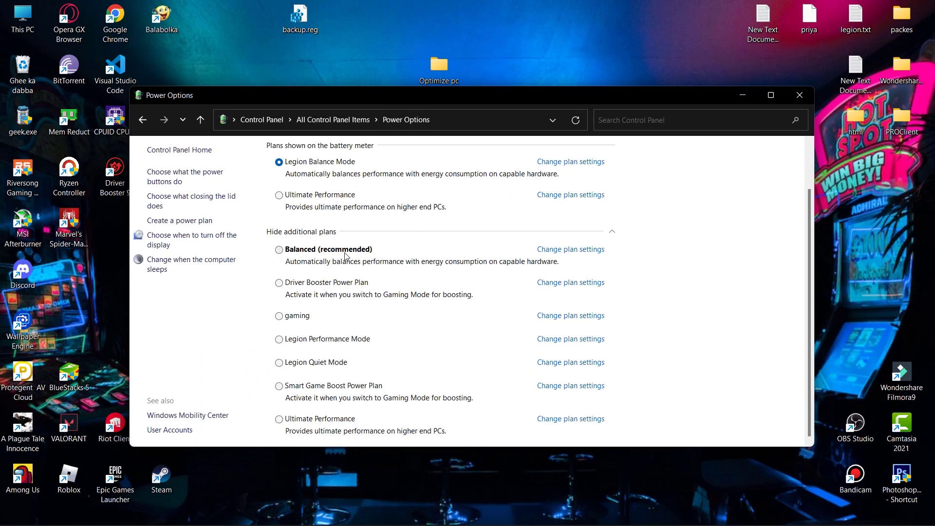
scroll(411, 222, up, 2)
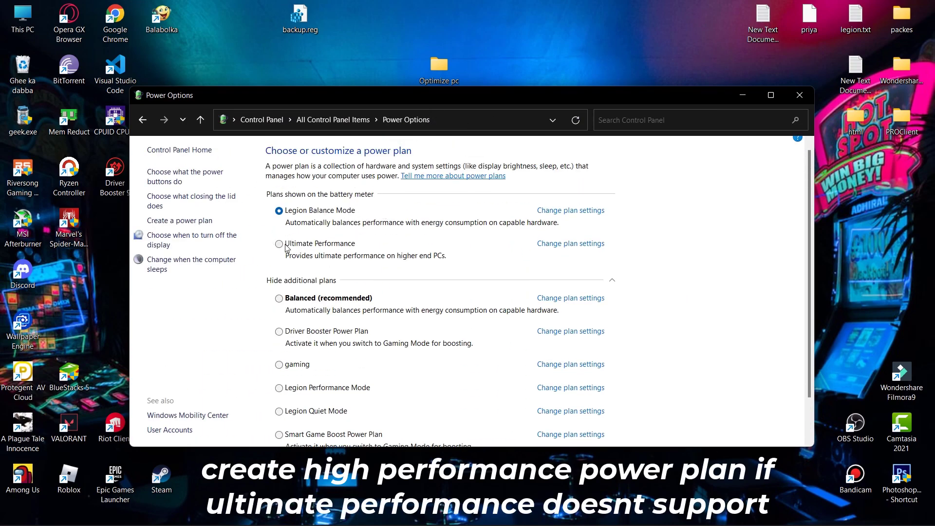
click(614, 283)
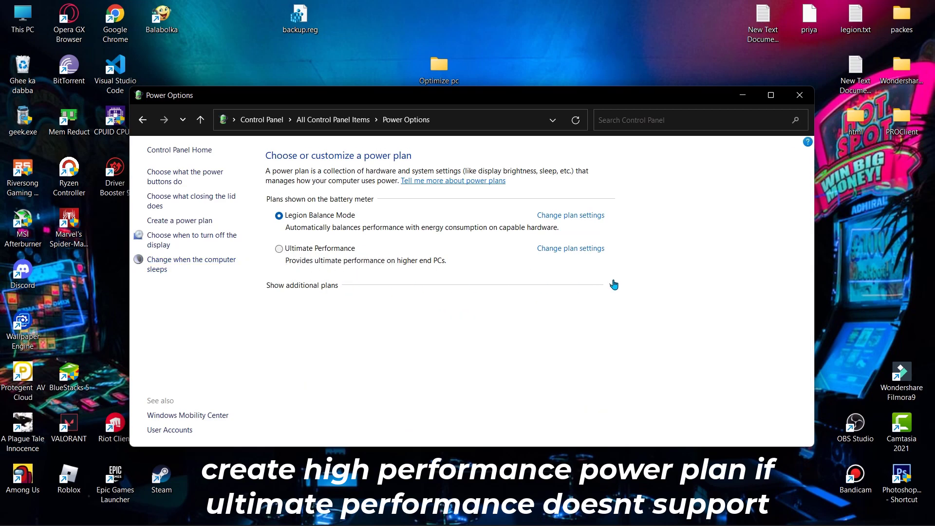
click(608, 291)
scroll(604, 287, down, 2)
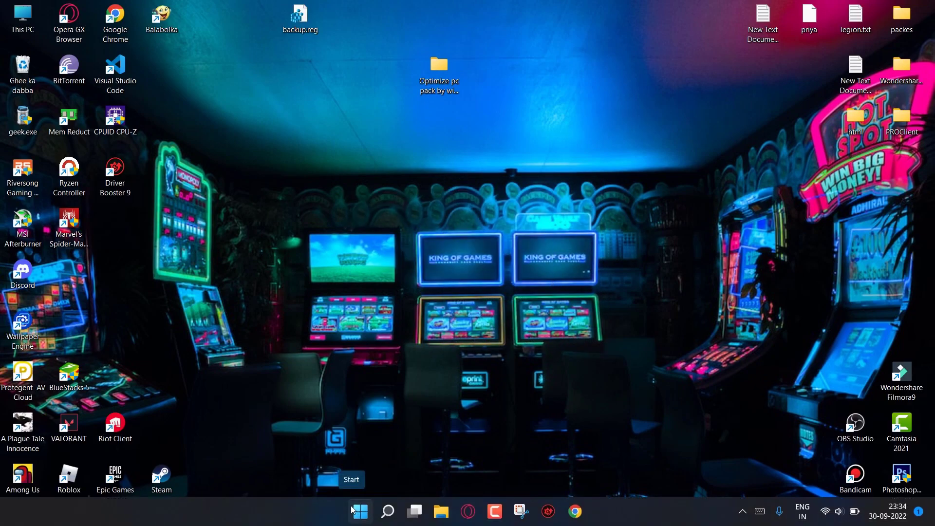
Check the Start menu power options, then begin a search for Registry Editor.
click(353, 510)
click(626, 477)
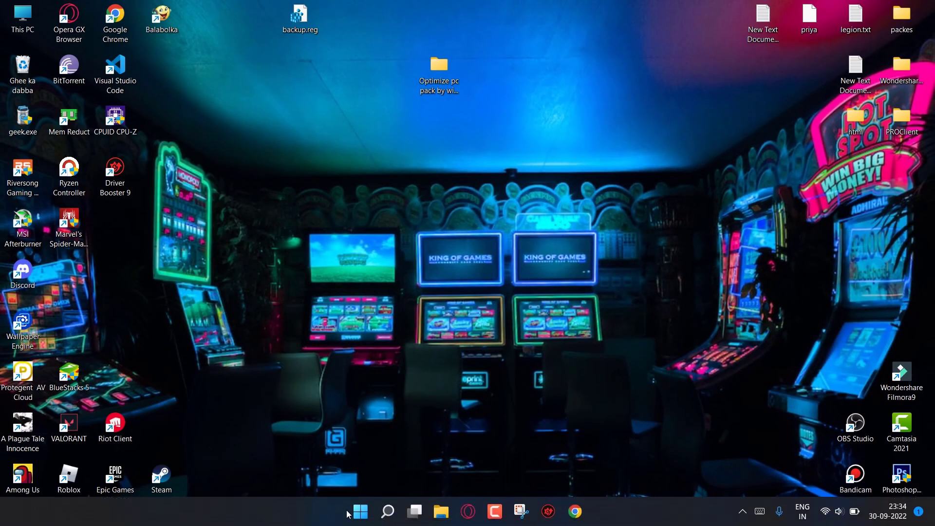
key(super)
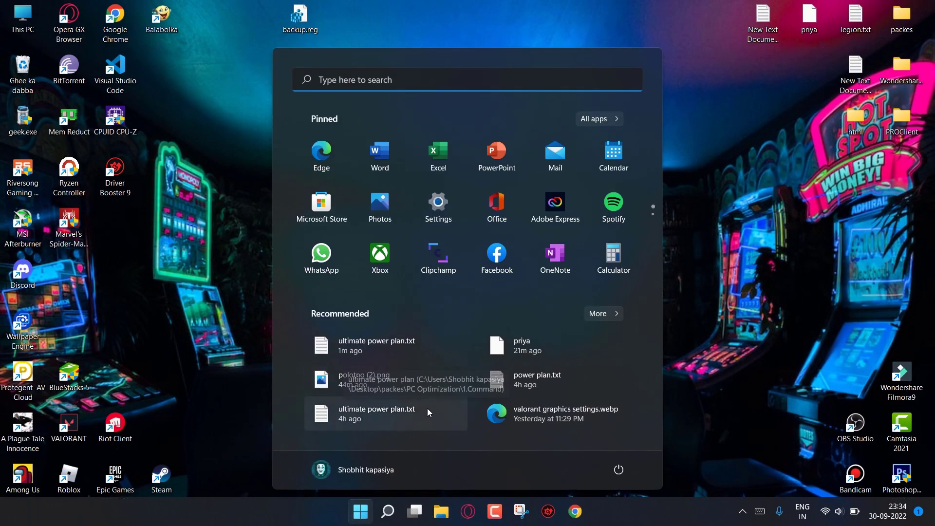
text(registry Editor)
Launch Registry Editor with administrator approval.
click(317, 181)
click(405, 349)
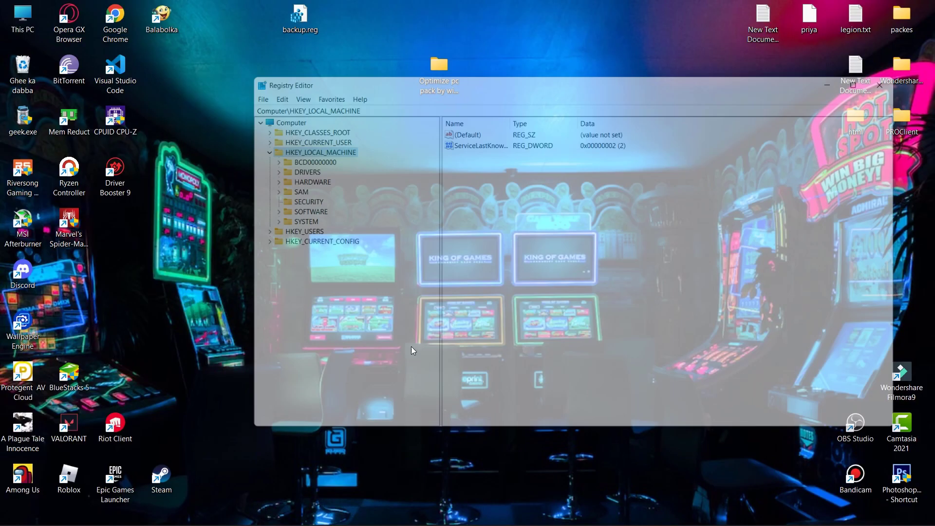
Import the backup.reg registry backup from the Desktop via File > Import.
click(368, 104)
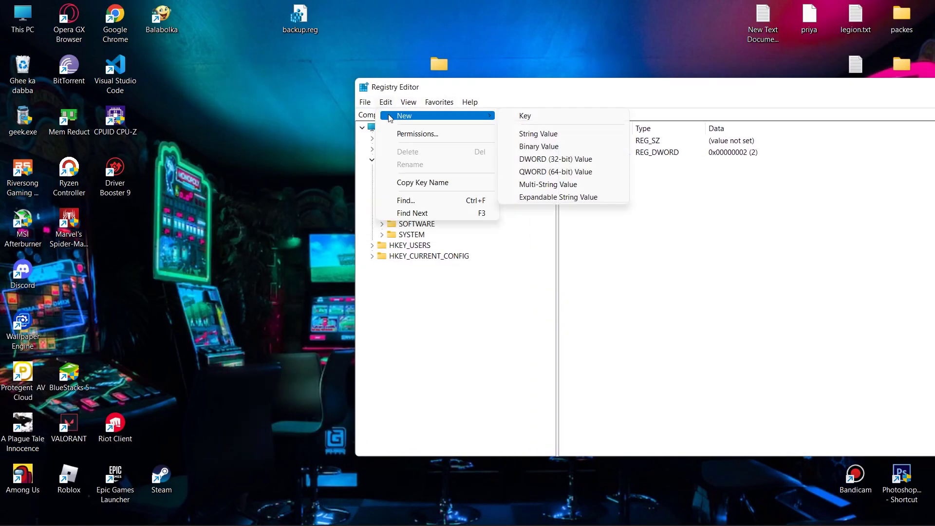
click(377, 120)
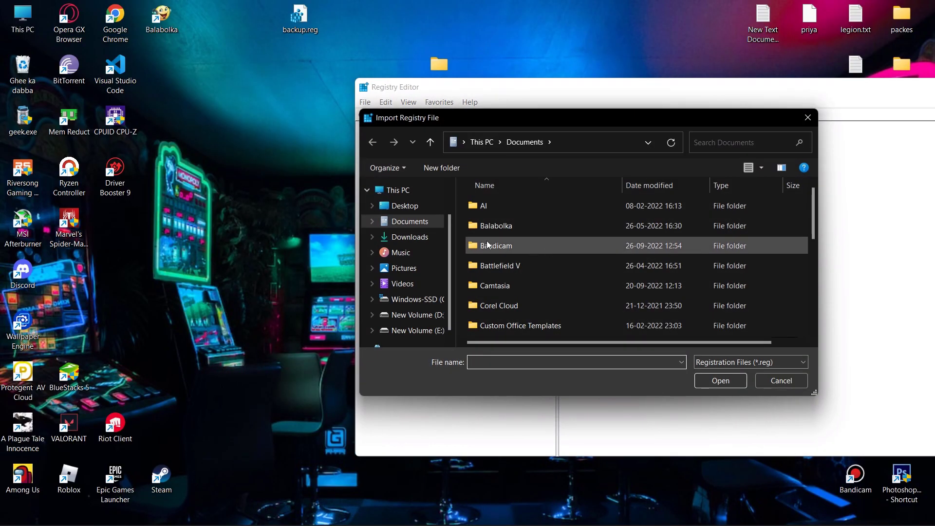
click(404, 206)
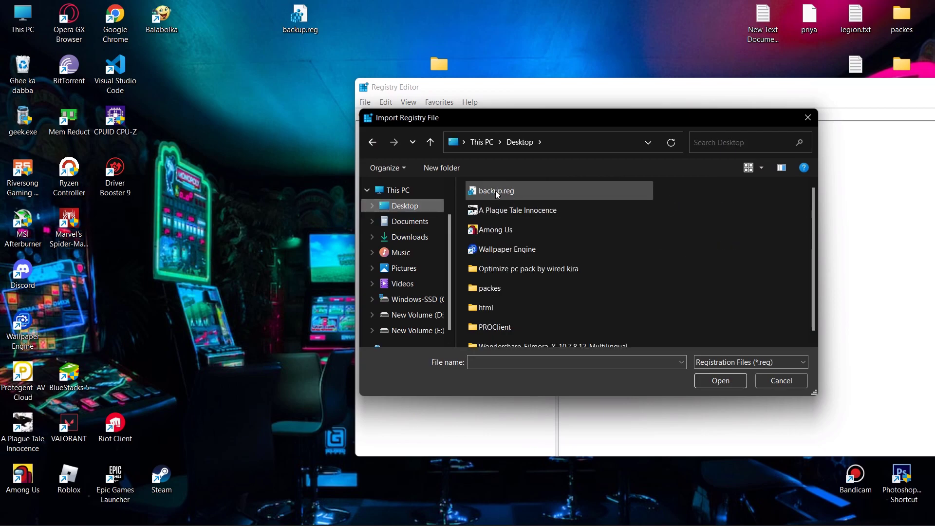
double_click(520, 191)
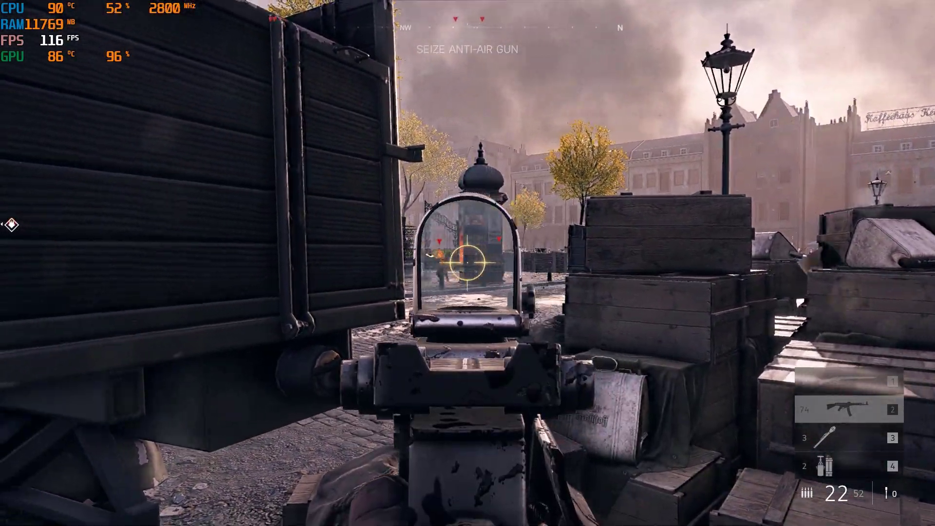
Shoot alongside the truck, aim toward the church, and sprint up to the truck.
click(468, 263)
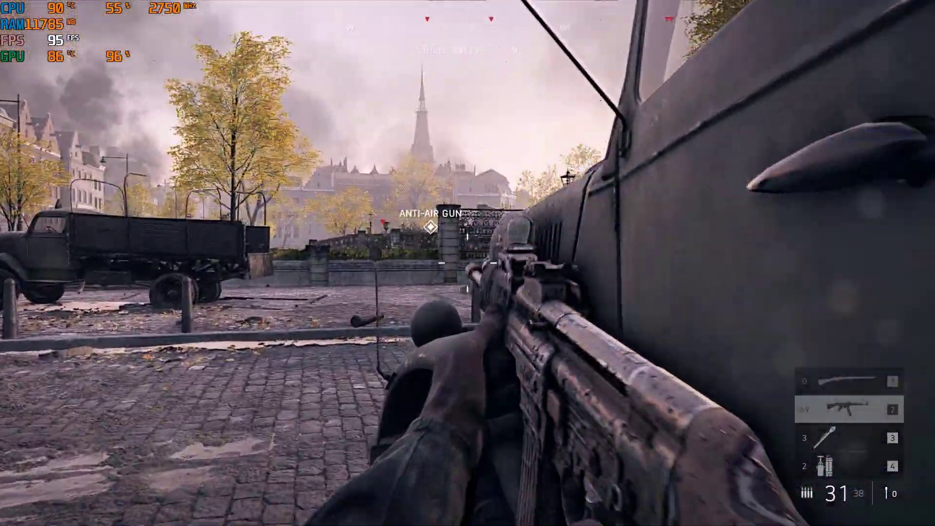
right_click(469, 263)
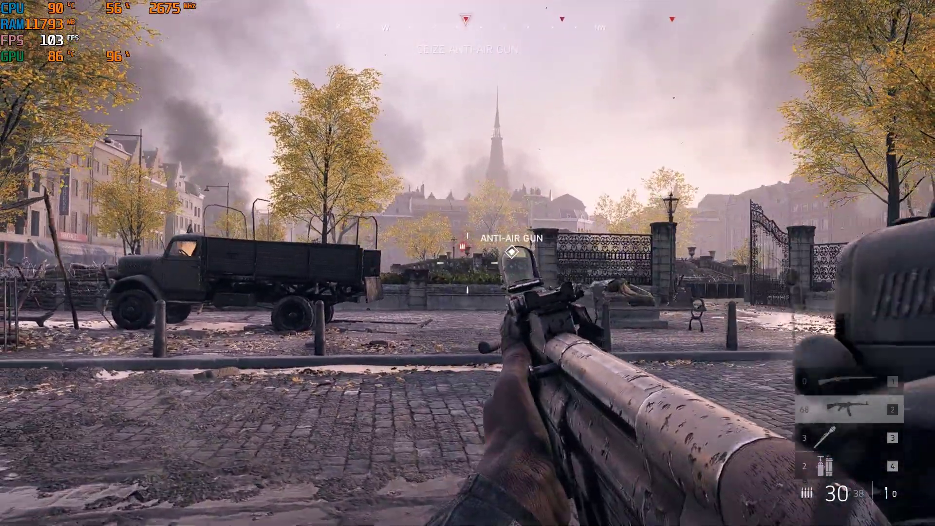
key(w)
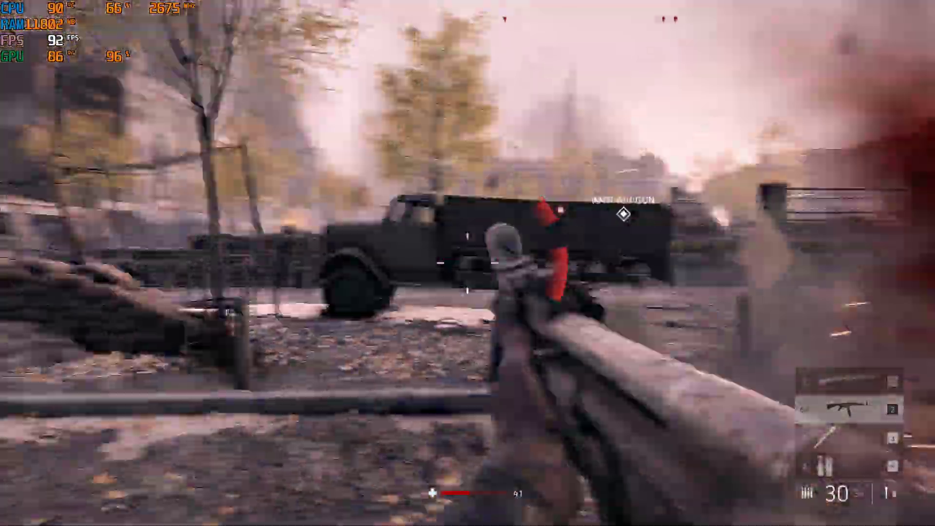